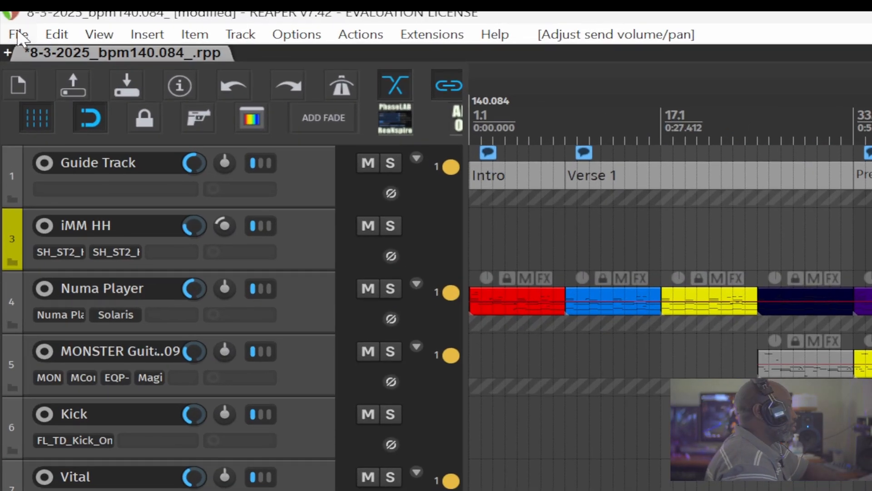
# Bring up the Render to File settings for the project and review the available render sources.
pyautogui.click(18, 35)
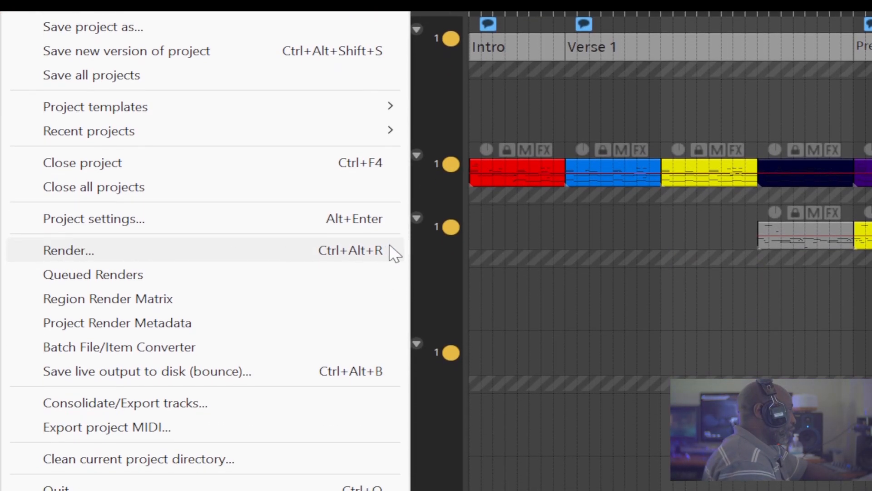
pyautogui.click(341, 247)
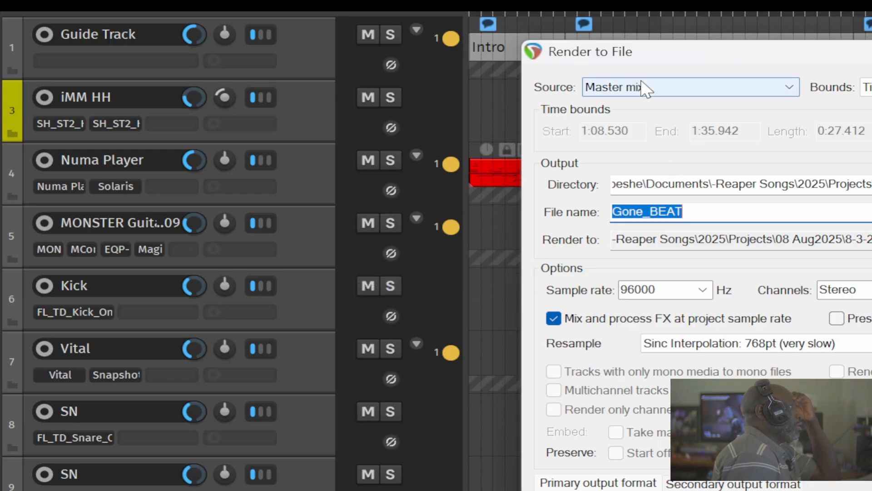
pyautogui.moveTo(659, 51); pyautogui.dragTo(760, 112)
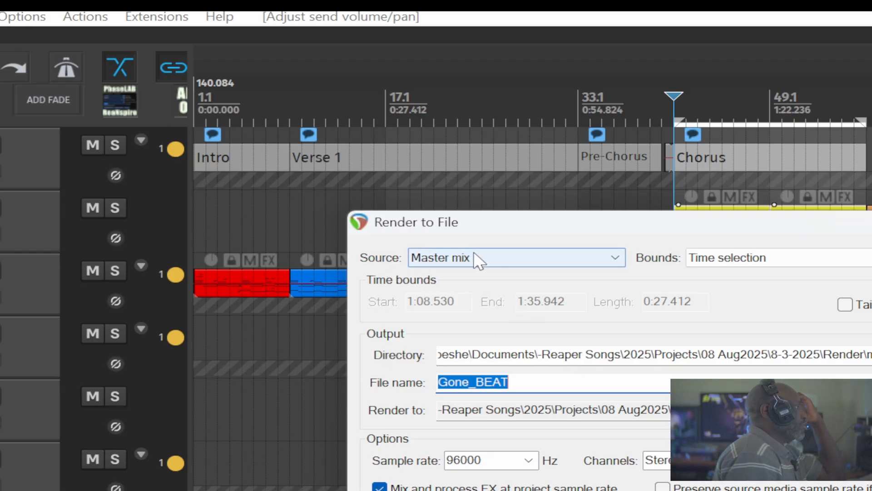
pyautogui.click(452, 265)
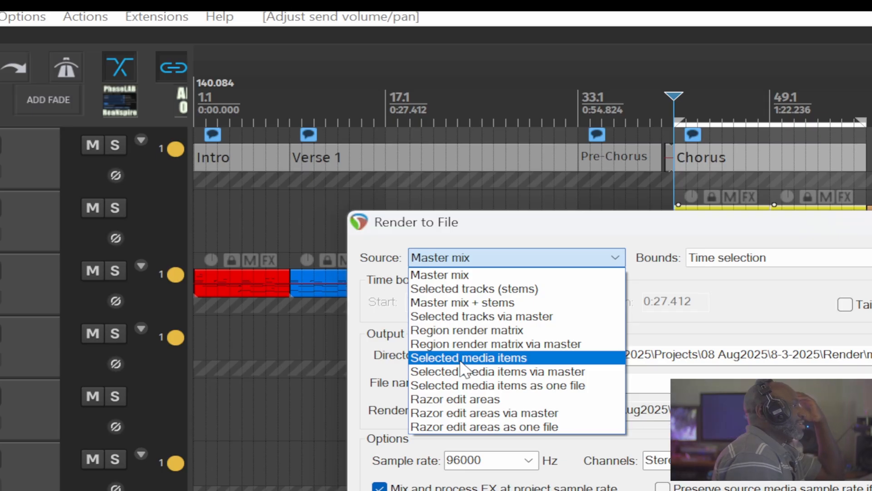
pyautogui.click(713, 298)
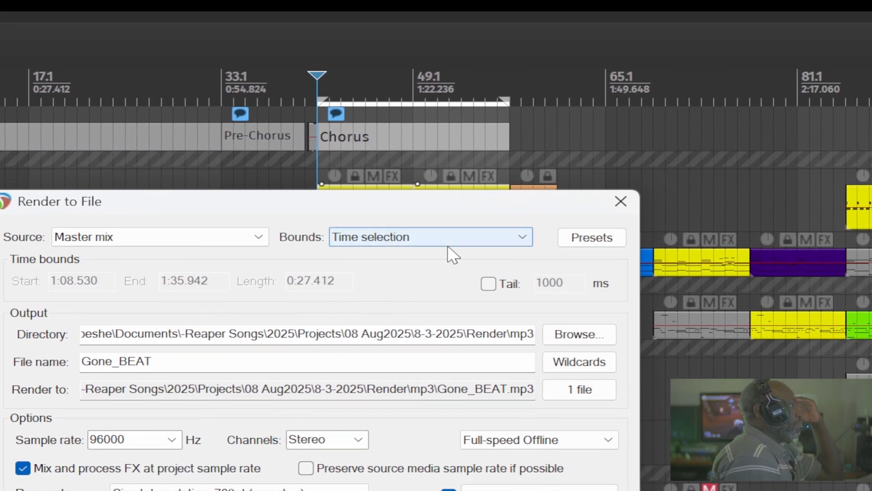
# Switch the render bounds to Entire project and back to Time selection.
pyautogui.click(448, 245)
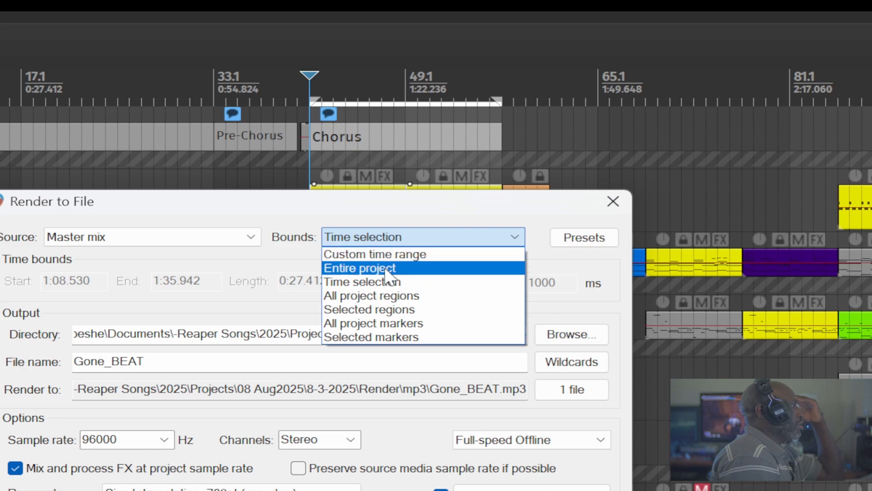
pyautogui.click(386, 267)
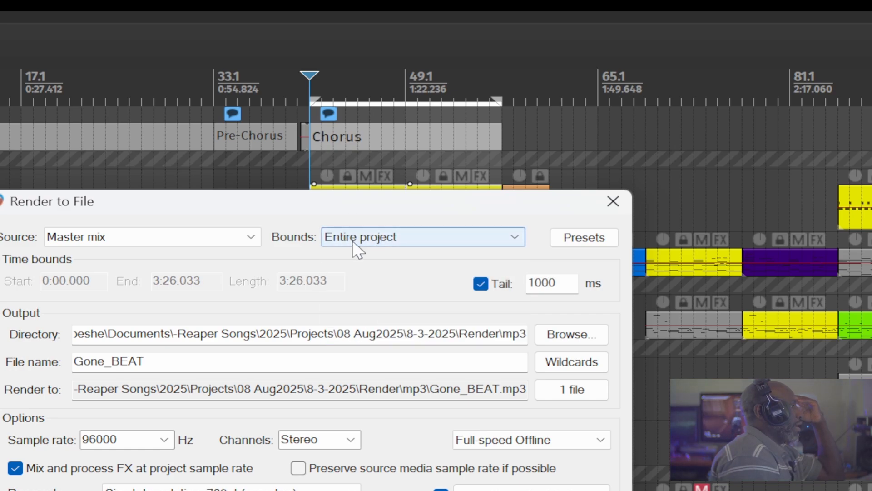
pyautogui.click(373, 241)
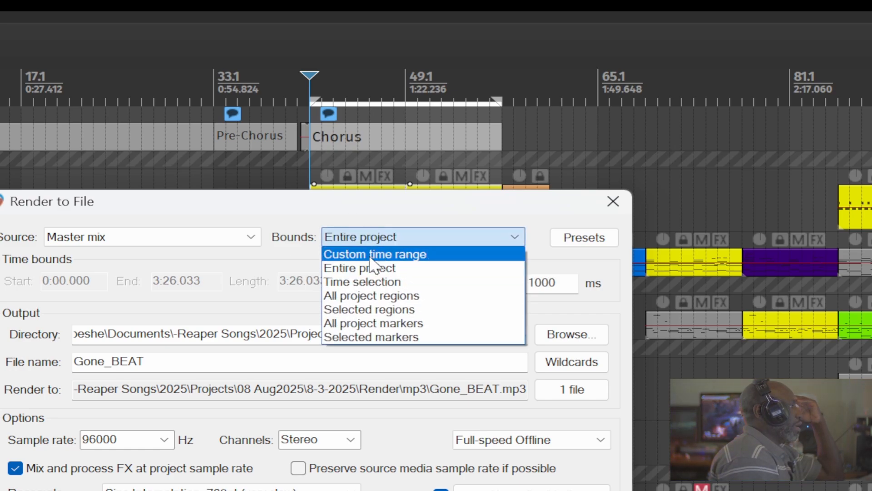
pyautogui.click(346, 285)
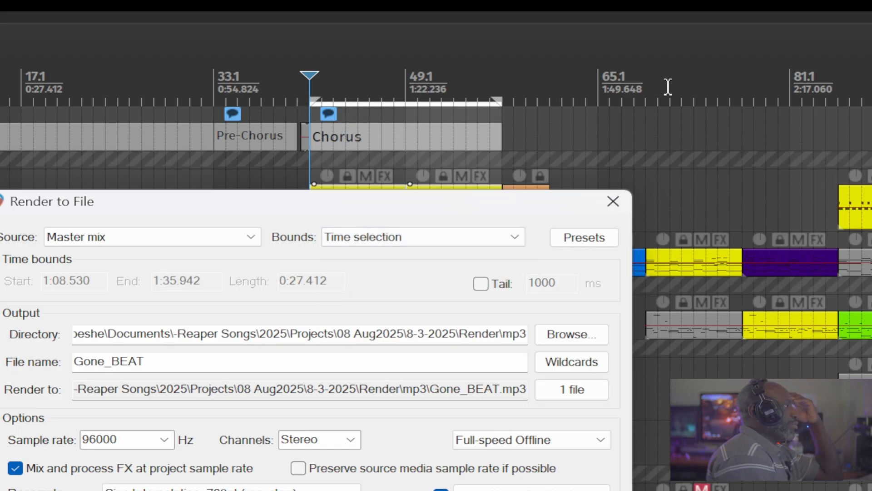
# Extend the time selection on the timeline to span 0:54.824 to 1:59.928 and review the bounds options.
pyautogui.moveTo(668, 86); pyautogui.dragTo(214, 88)
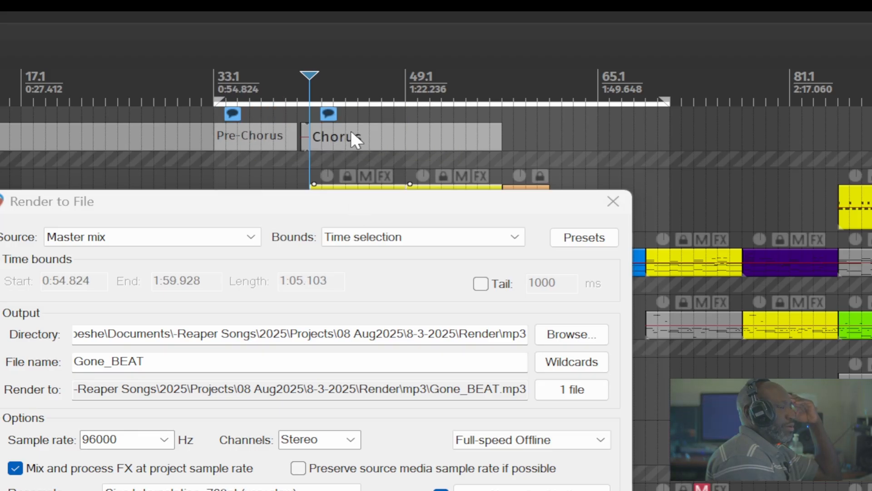
pyautogui.click(374, 236)
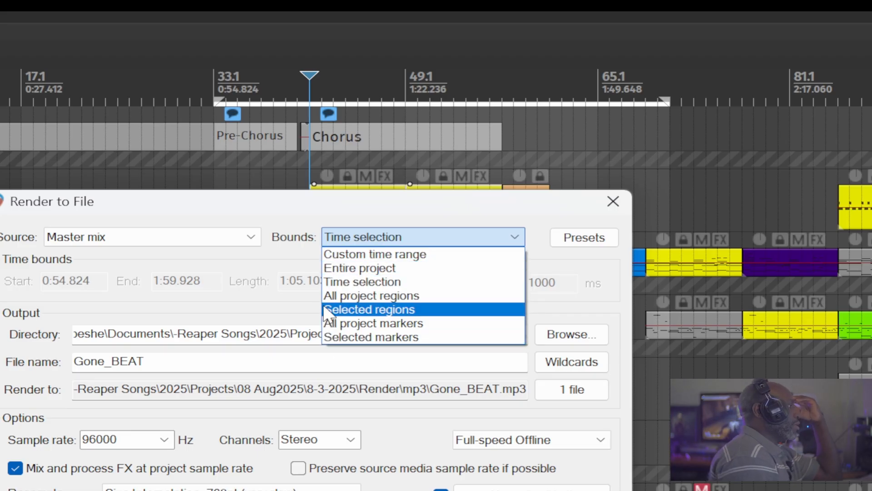
pyautogui.click(265, 214)
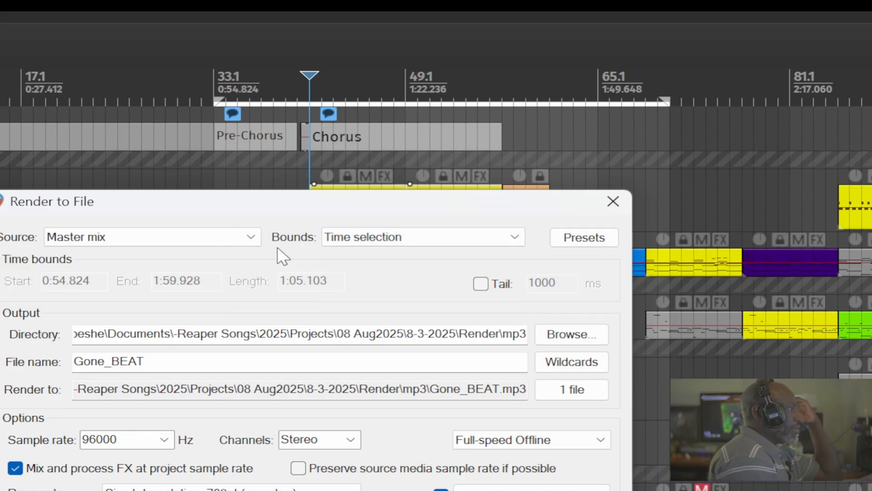
# Set the render bounds to Entire project and disable the render tail.
pyautogui.click(346, 235)
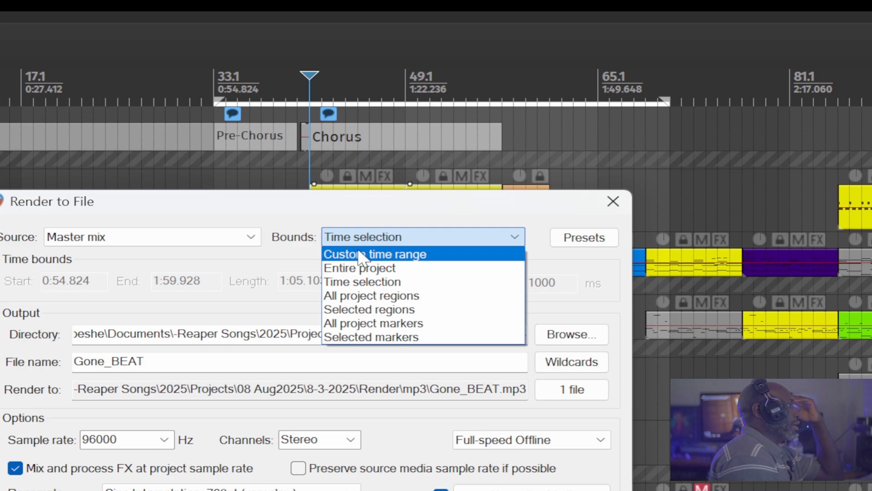
pyautogui.click(359, 265)
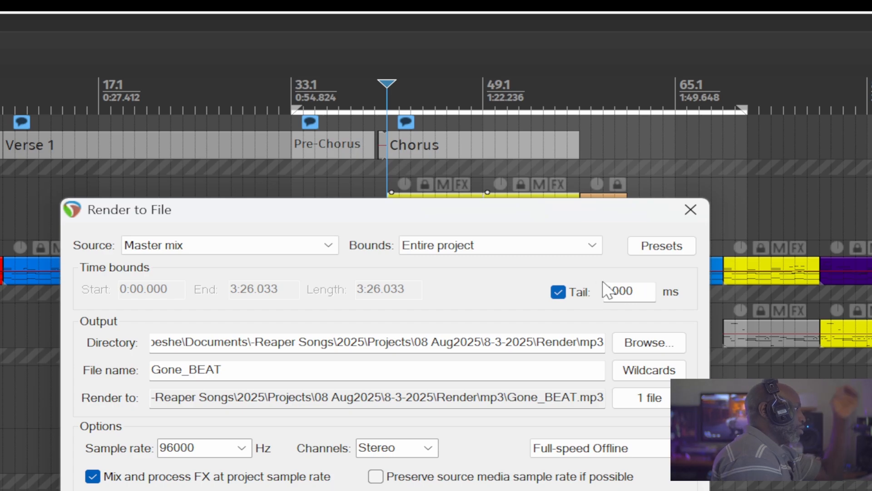
pyautogui.click(558, 292)
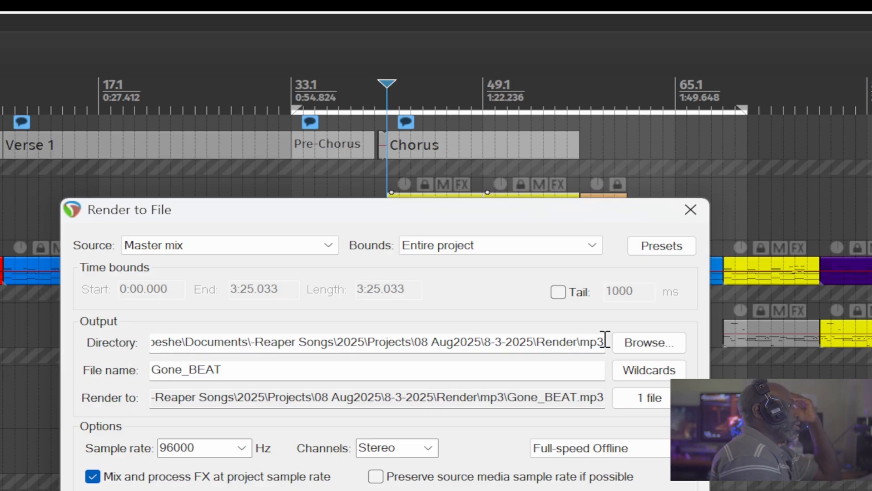
# Check the browsing choices for the render output location, cancel the file browser and select the whole output file name.
pyautogui.click(653, 349)
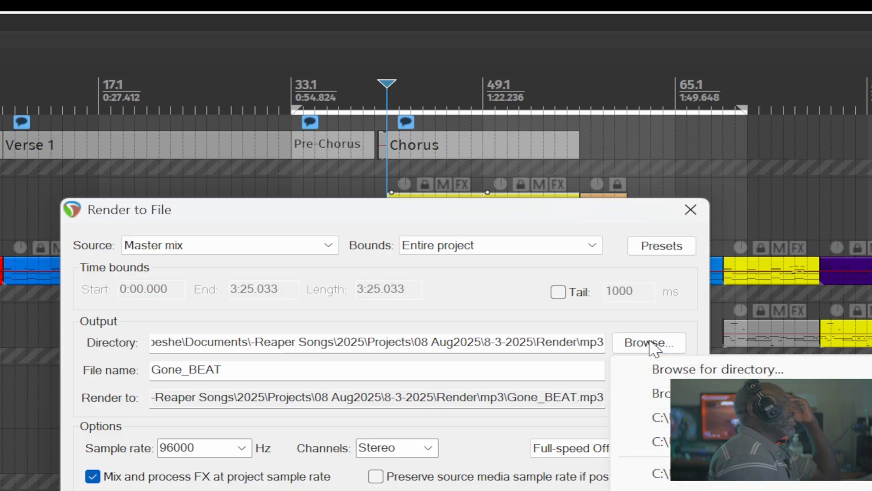
pyautogui.click(630, 308)
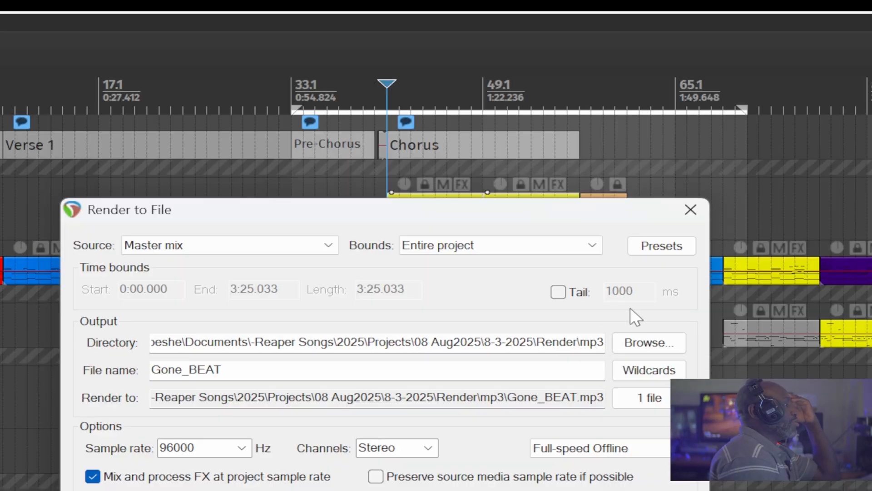
pyautogui.click(647, 344)
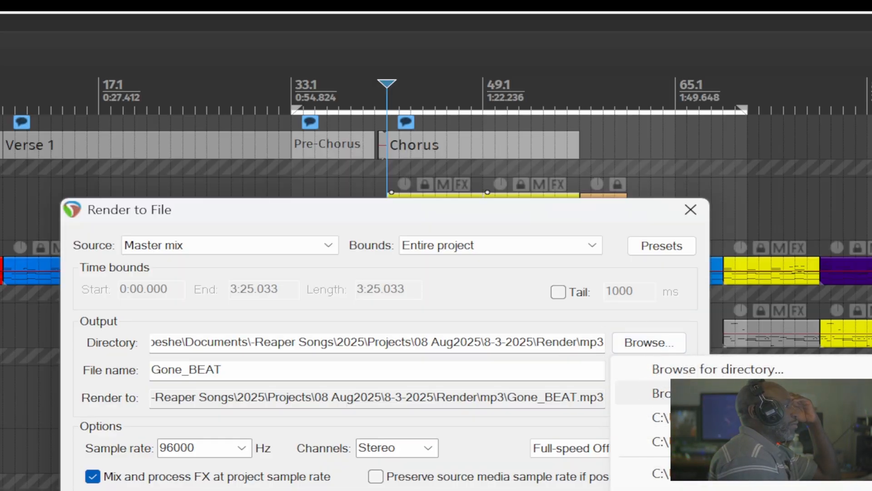
pyautogui.click(663, 393)
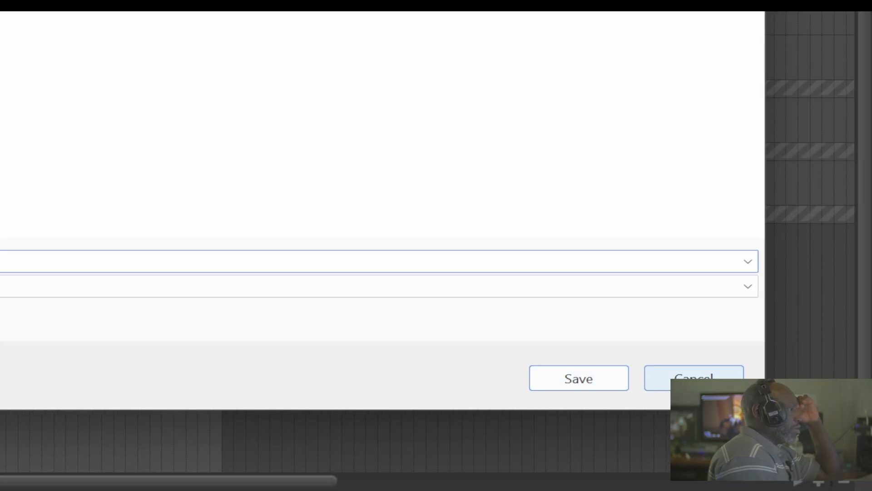
pyautogui.click(703, 373)
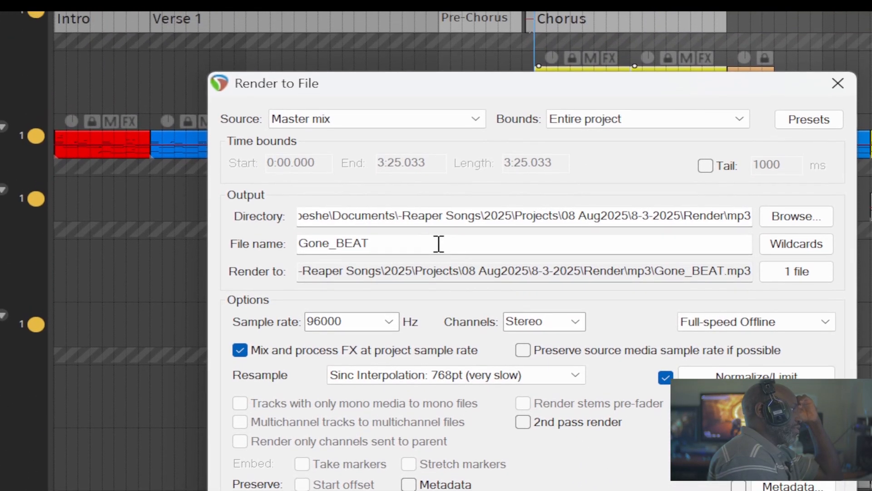
pyautogui.moveTo(491, 221); pyautogui.dragTo(178, 219)
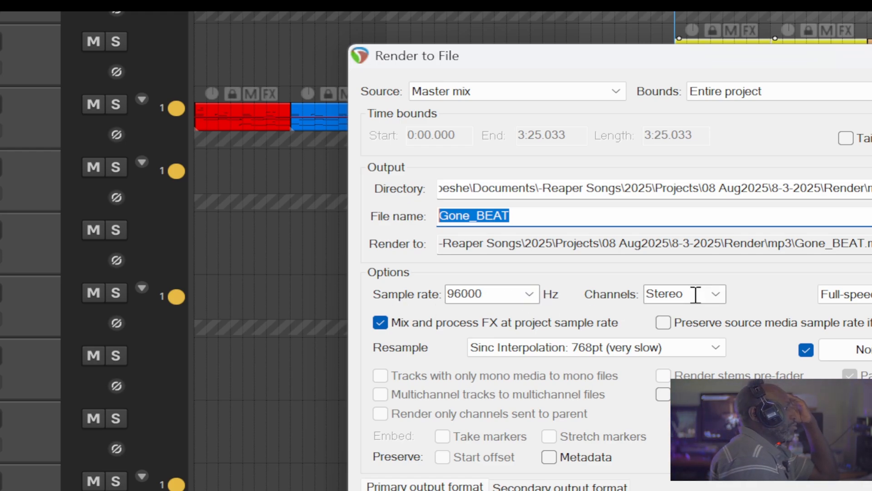
# Review the channel, render speed and resample choices, keeping Sinc Interpolation: 768pt (very slow) for resampling.
pyautogui.click(716, 294)
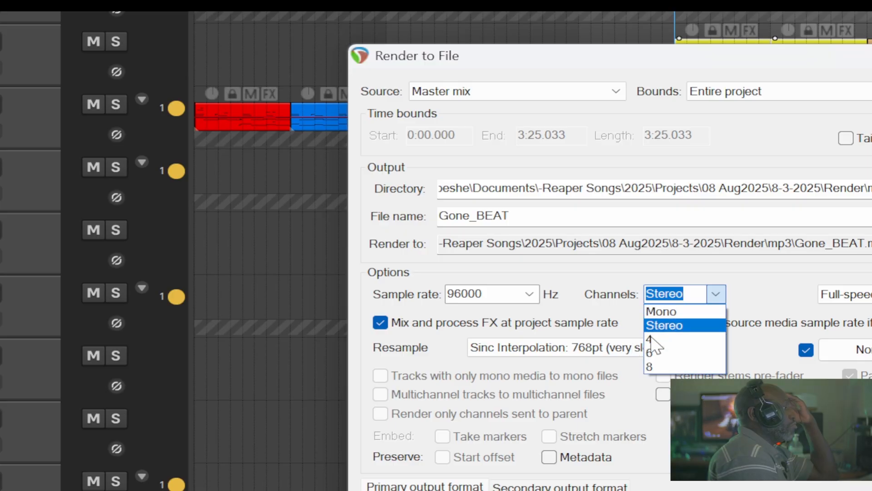
pyautogui.click(761, 288)
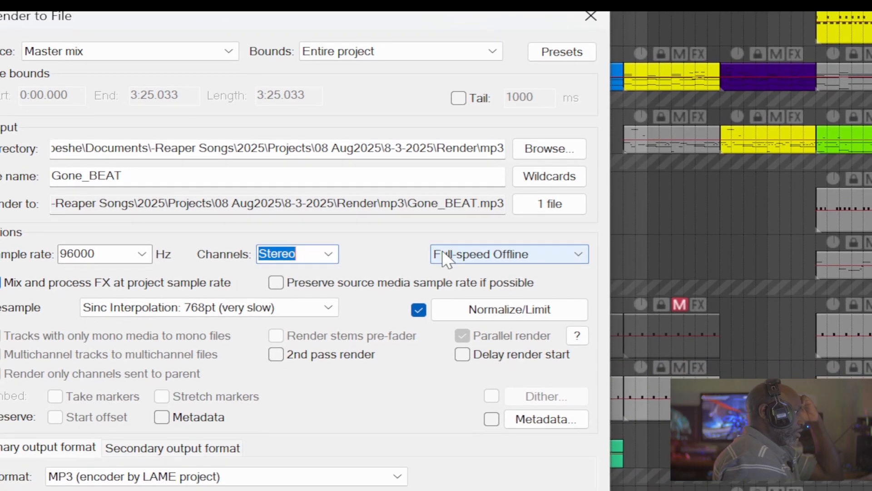
pyautogui.click(484, 259)
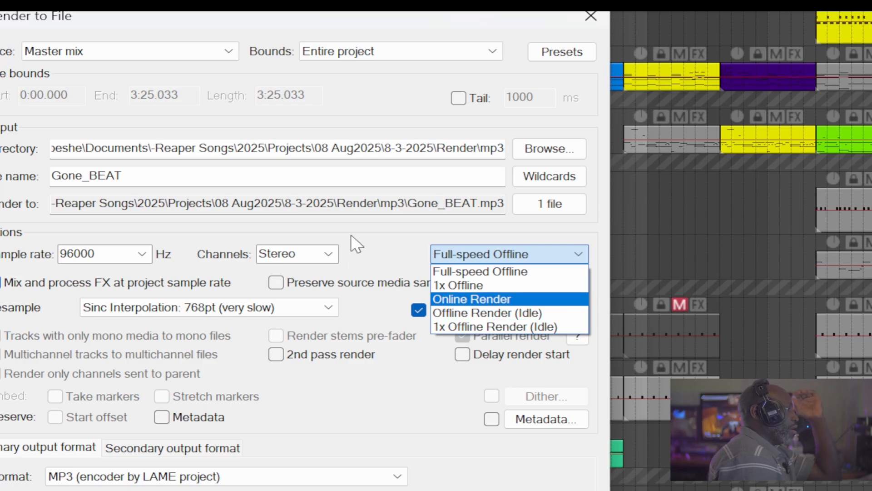
pyautogui.click(364, 236)
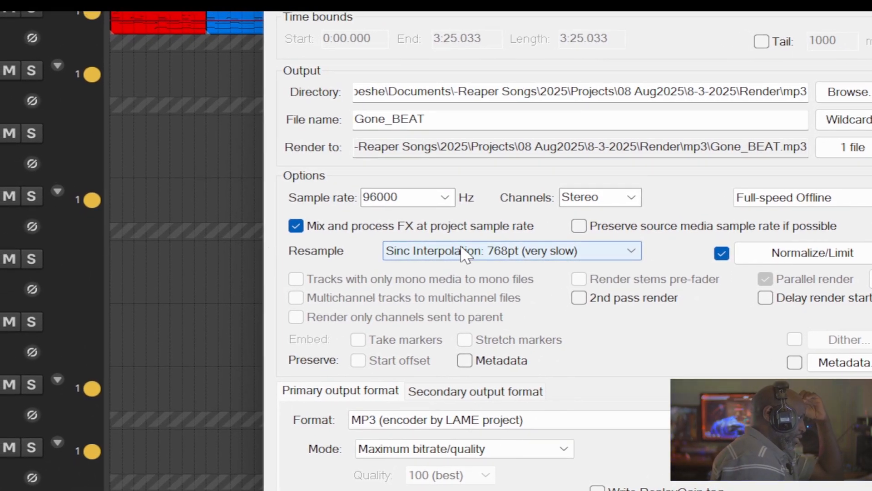
pyautogui.click(464, 253)
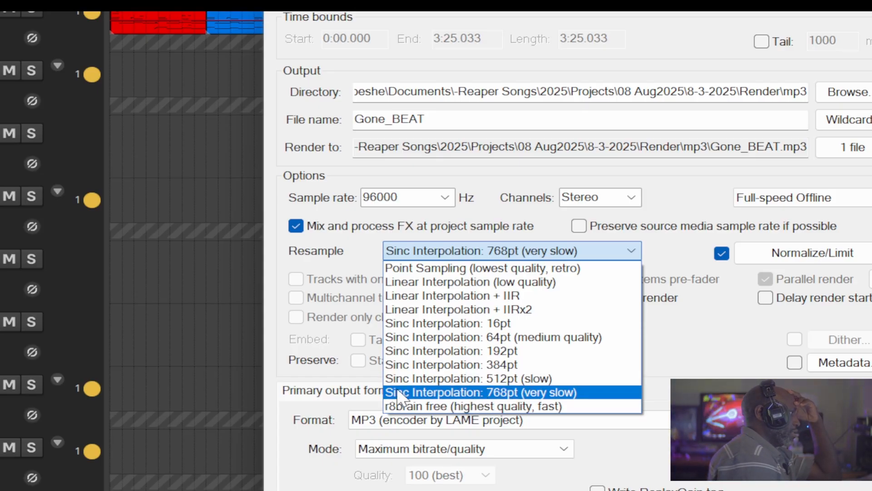
pyautogui.click(473, 393)
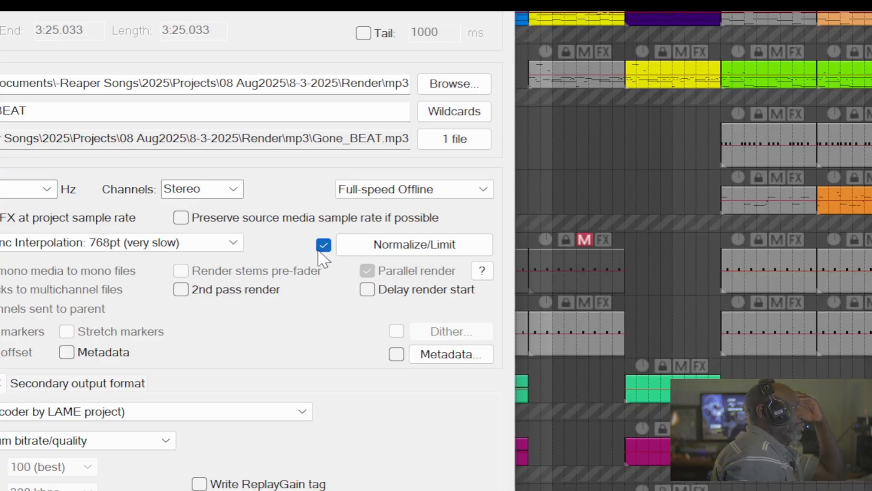
# Inspect the render's normalize and brickwall limit settings and disable Normalize/Limit for the render.
pyautogui.click(372, 245)
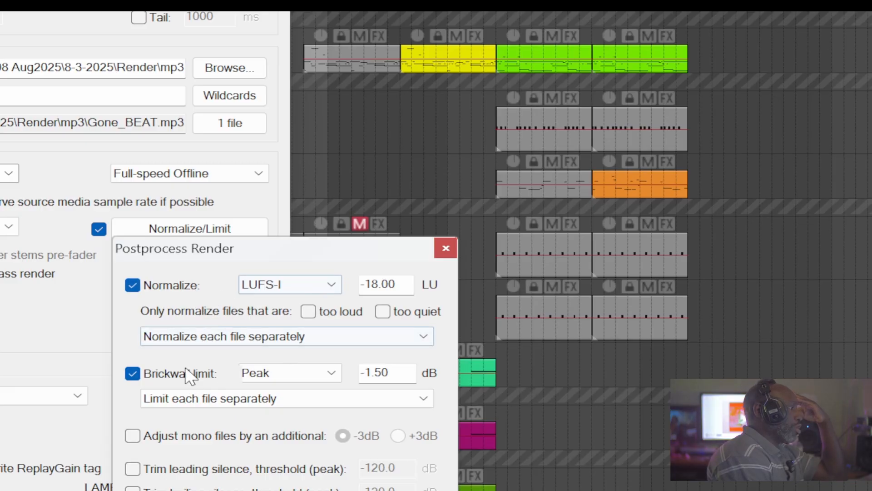
pyautogui.click(446, 248)
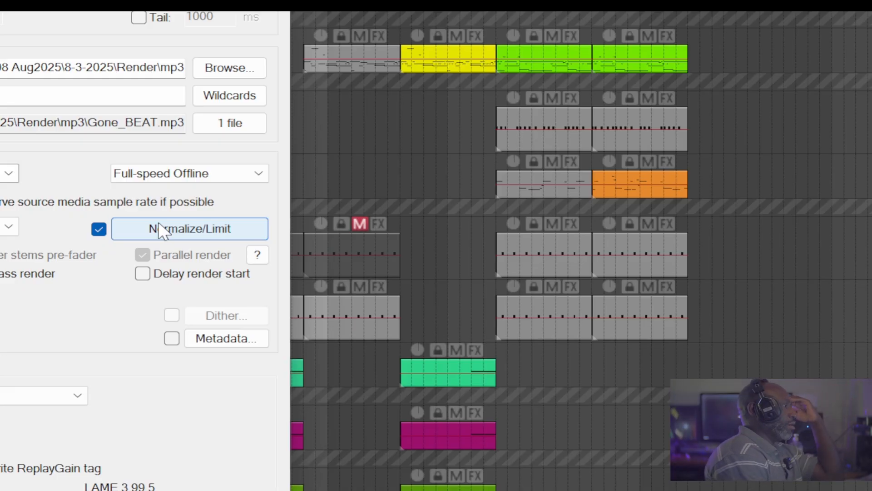
pyautogui.click(99, 230)
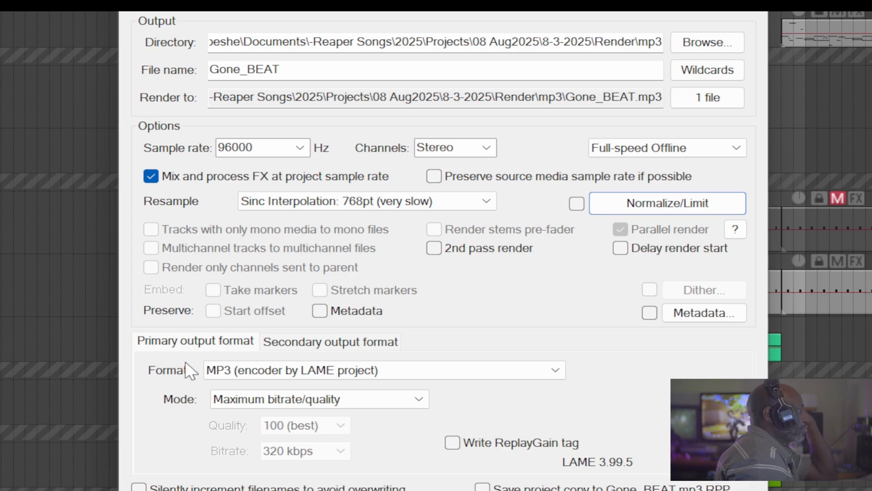
# Review the available output formats and set the primary output format to WAV.
pyautogui.click(249, 374)
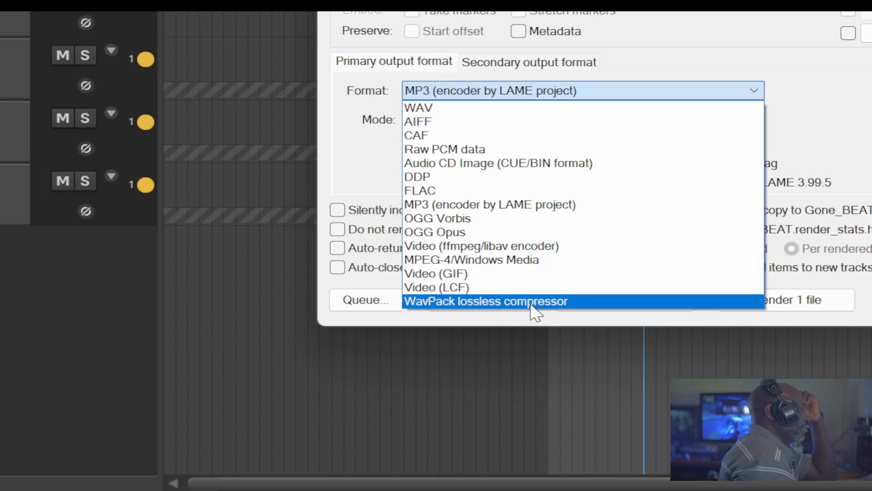
pyautogui.click(835, 120)
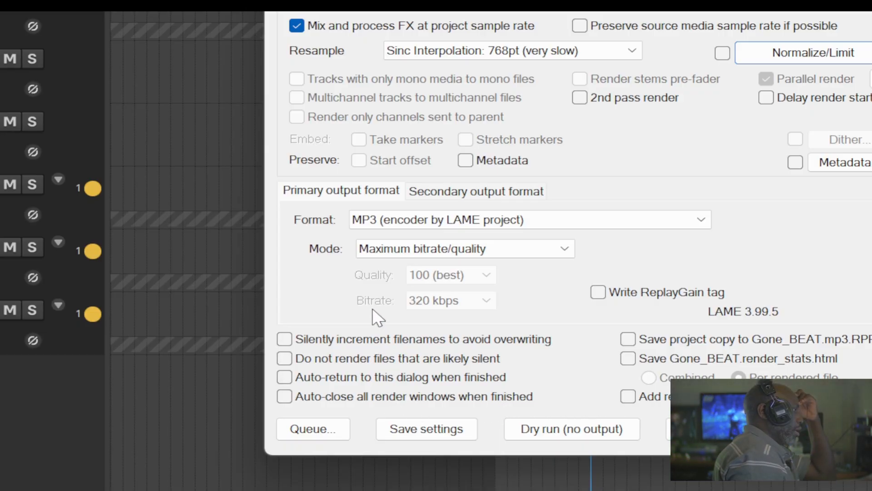
pyautogui.click(410, 224)
pyautogui.click(409, 237)
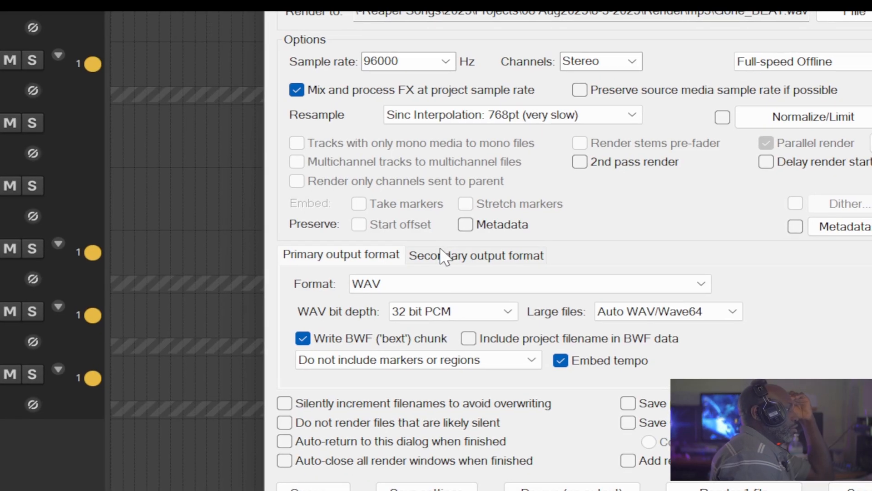
# Compare the primary output format settings with the secondary output format settings, leaving the secondary ones displayed.
pyautogui.click(99, 242)
pyautogui.click(341, 254)
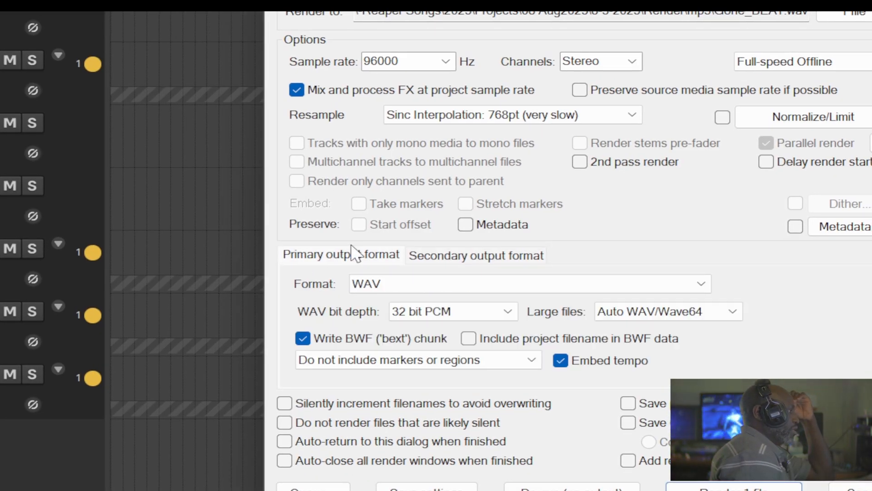
pyautogui.click(497, 254)
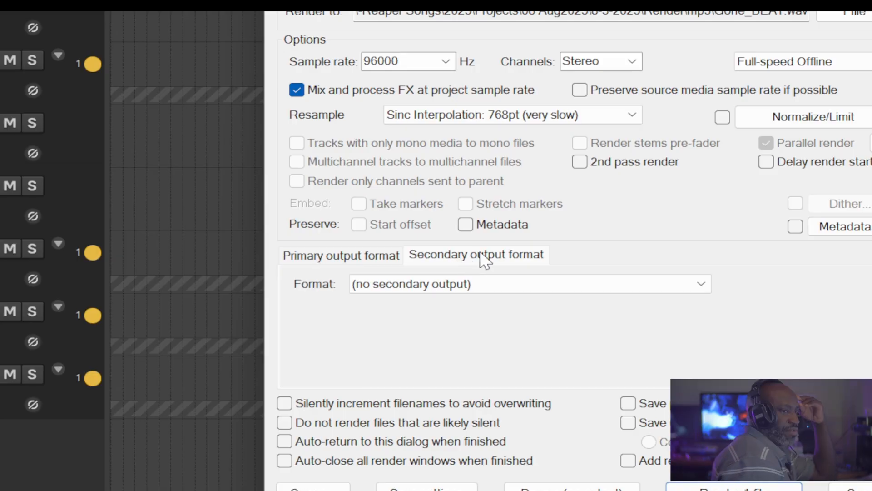
# Check the primary WAV settings and set the secondary output format to MP3 (encoder by LAME project).
pyautogui.click(353, 255)
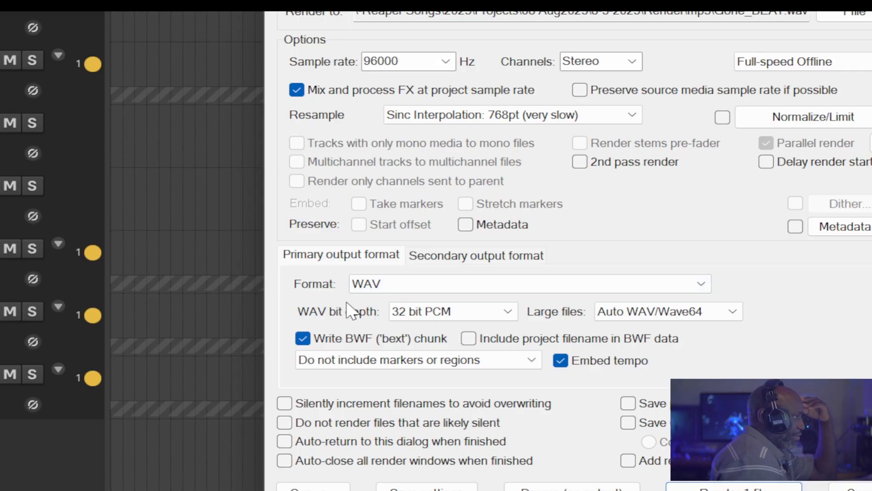
pyautogui.click(429, 260)
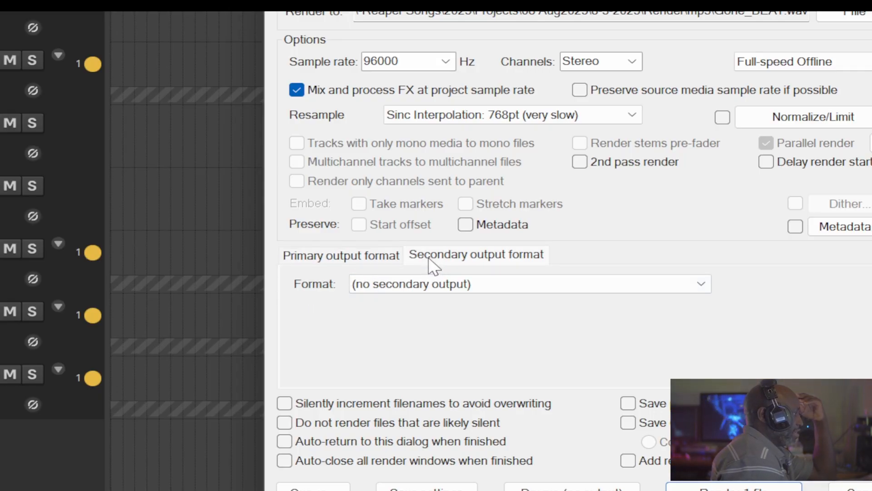
pyautogui.click(526, 284)
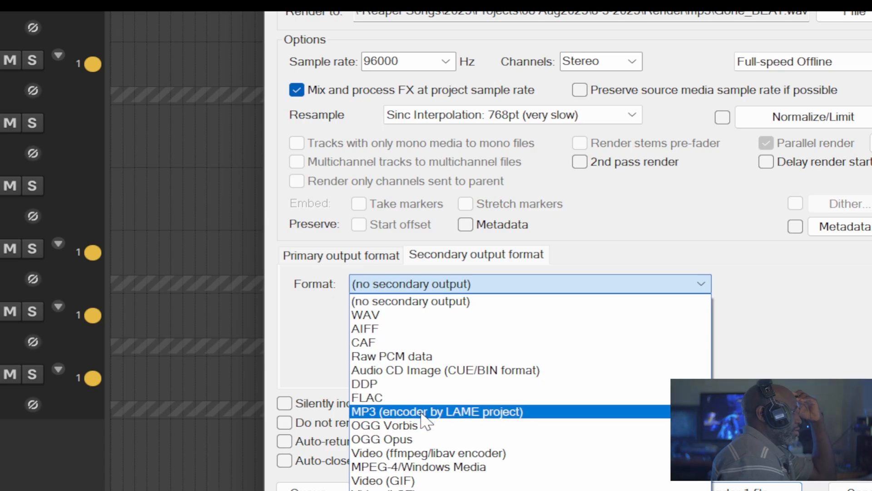
pyautogui.click(425, 412)
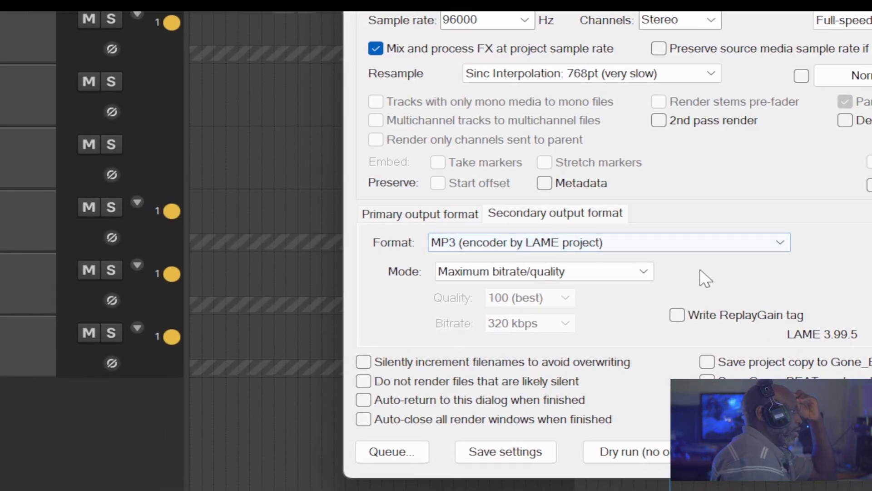
# Compare the primary WAV output settings with the secondary MP3 output settings.
pyautogui.click(456, 215)
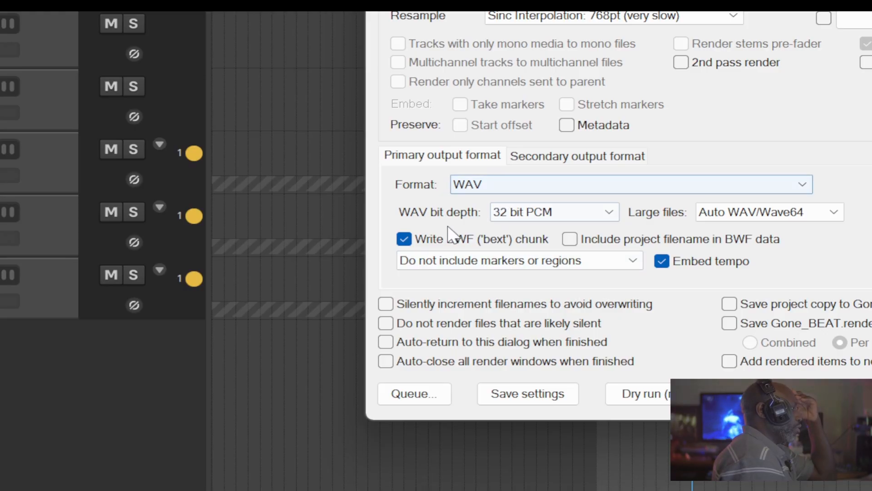
pyautogui.click(544, 160)
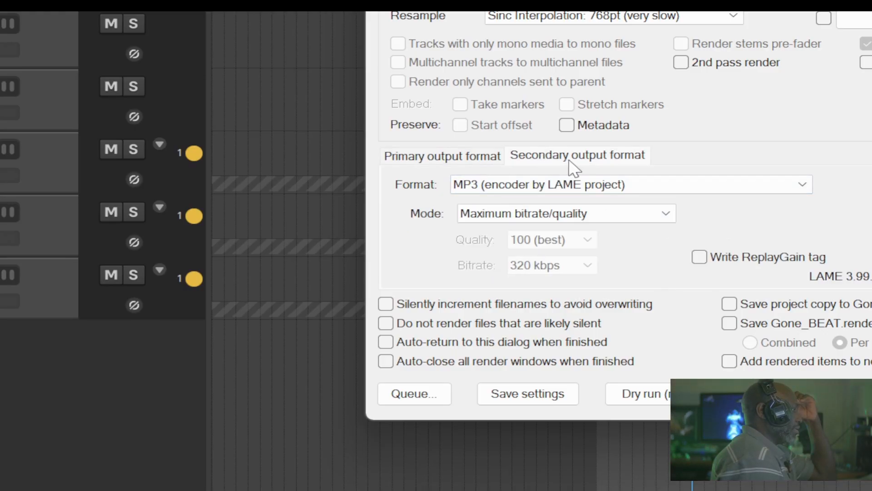
pyautogui.click(480, 167)
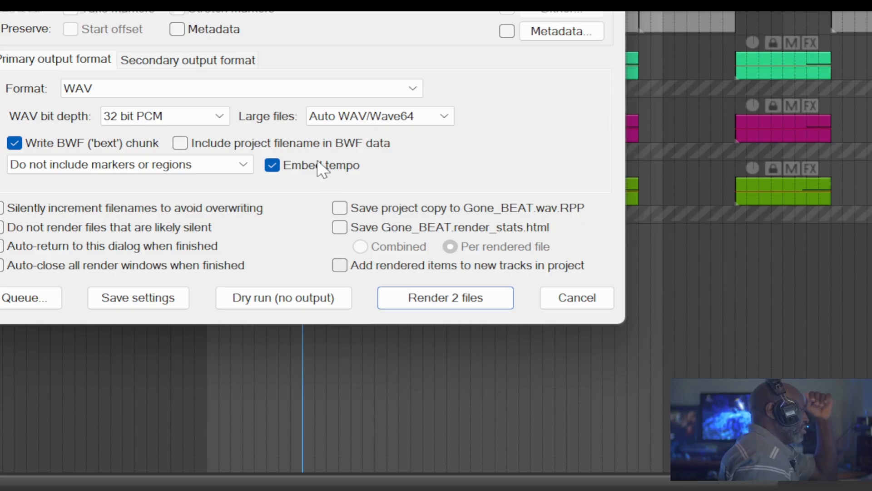
# Set the secondary output format to (no secondary output) and return to the primary output format settings.
pyautogui.click(222, 60)
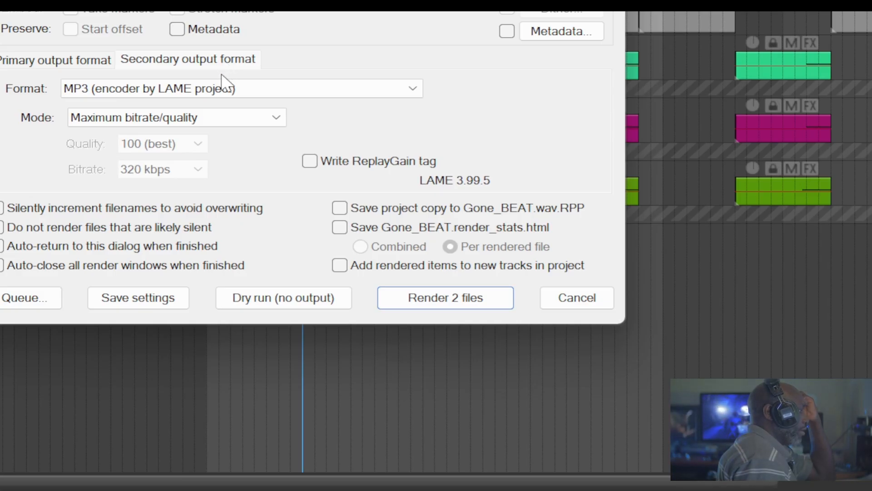
pyautogui.click(155, 89)
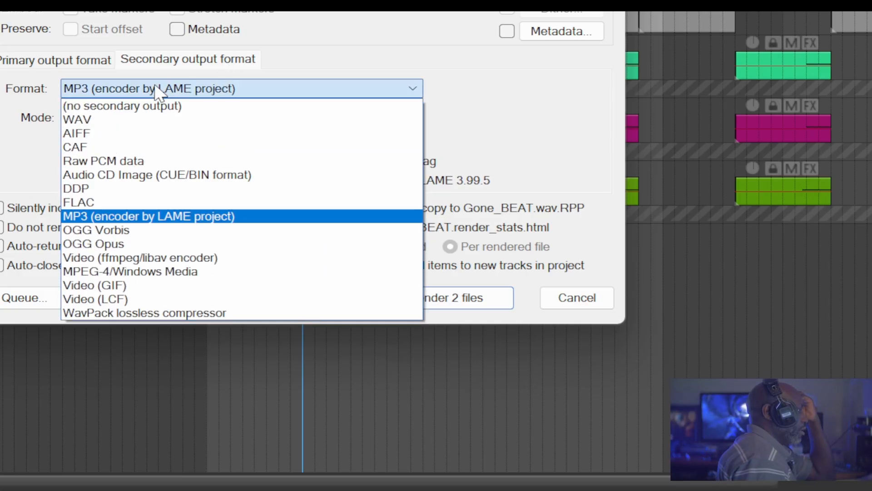
pyautogui.click(123, 110)
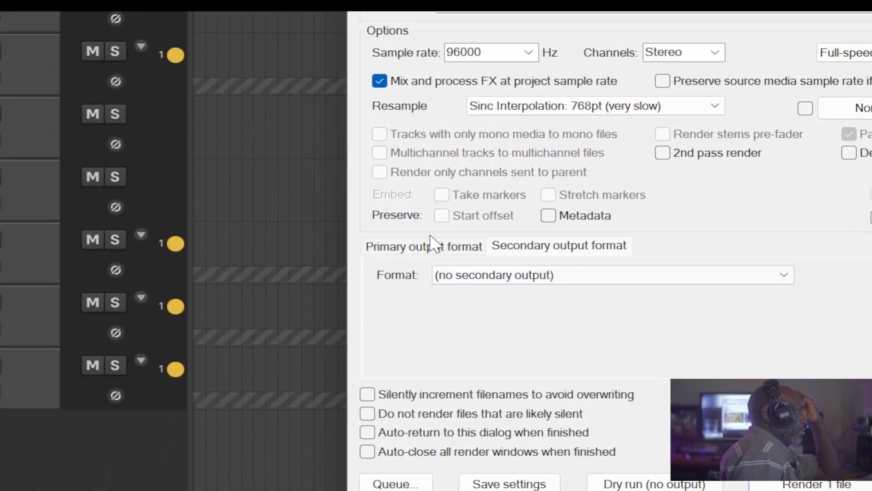
pyautogui.click(283, 265)
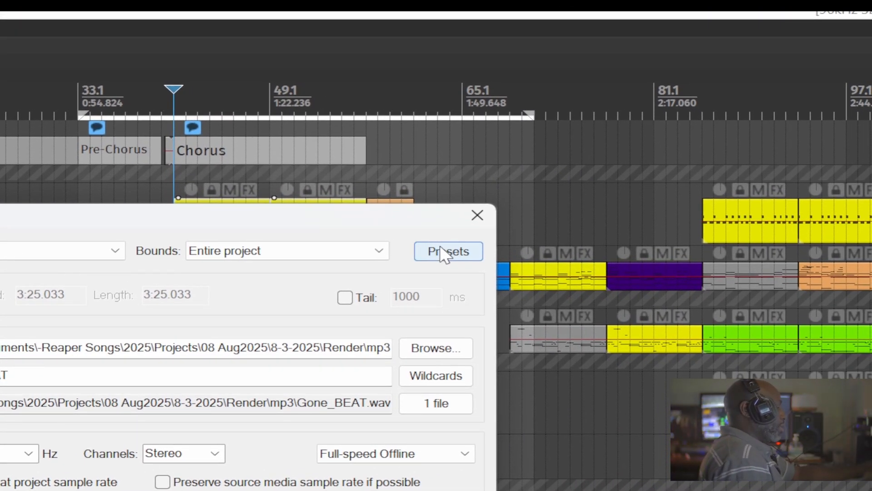
pyautogui.hotkey('alt', 'Tab')
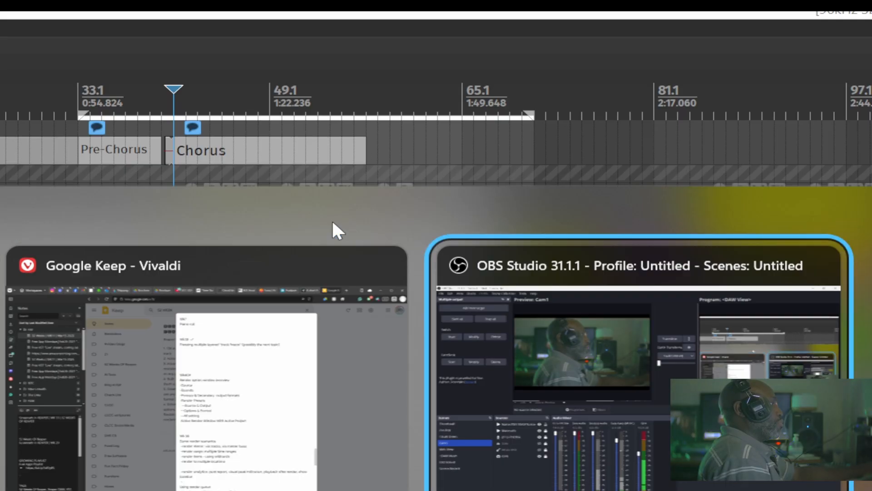
pyautogui.press('Escape')
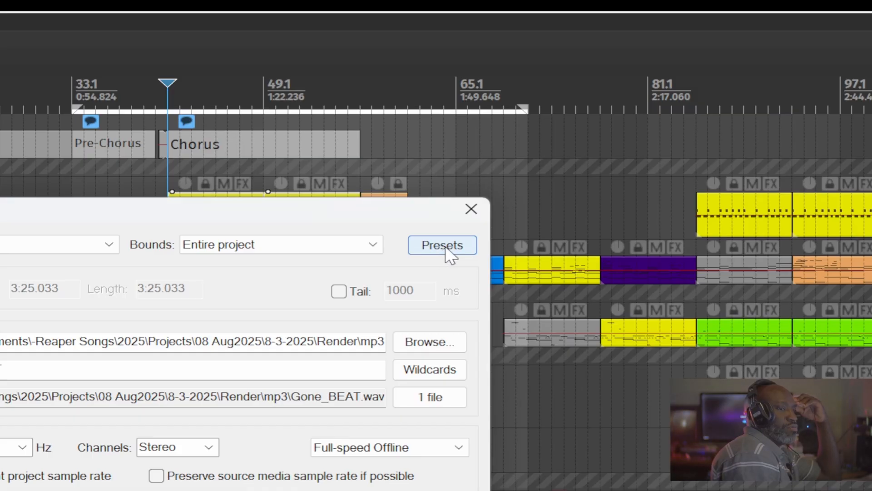
# Examine the render preset options for Bounds and output, Options and format, and All settings, then close the preset list.
pyautogui.click(447, 244)
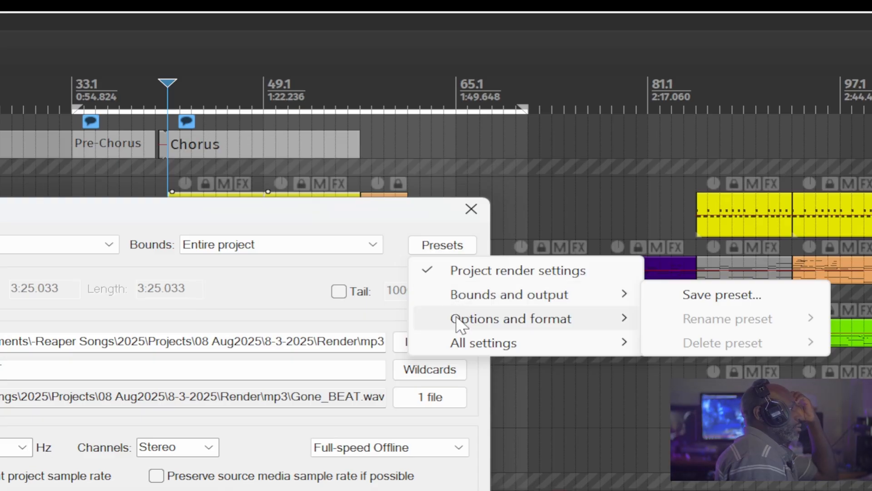
pyautogui.moveTo(460, 317)
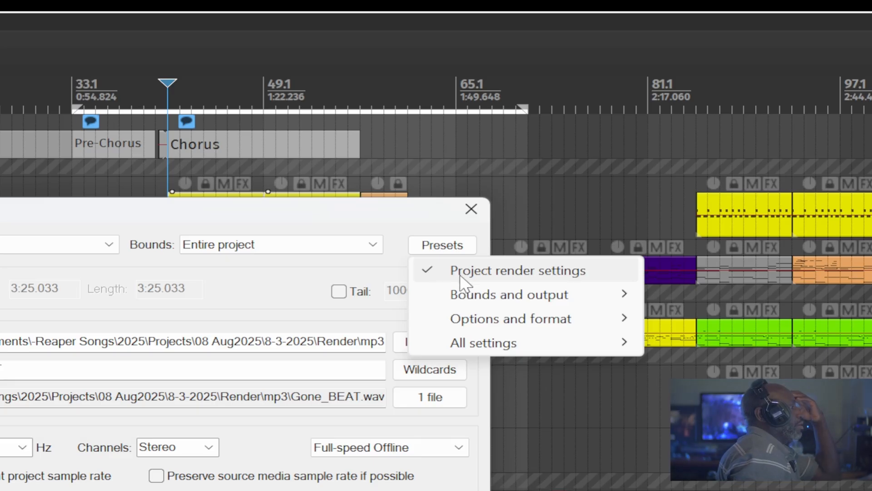
pyautogui.moveTo(461, 301)
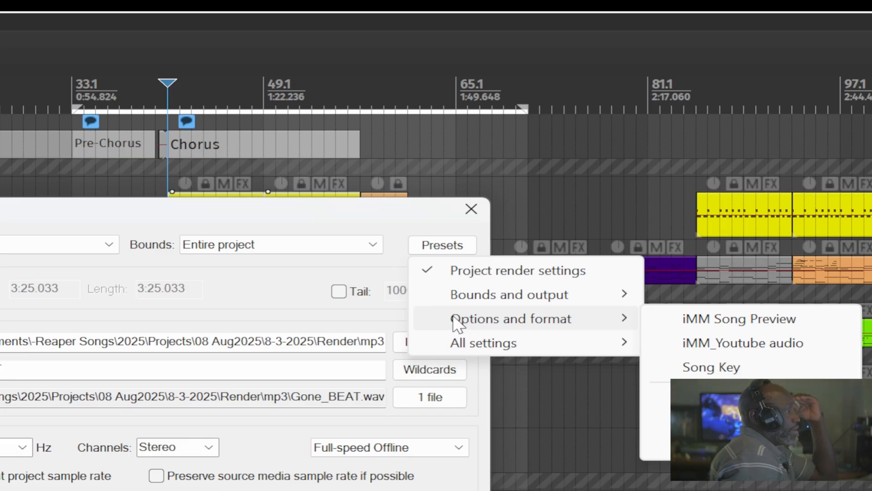
pyautogui.moveTo(455, 350)
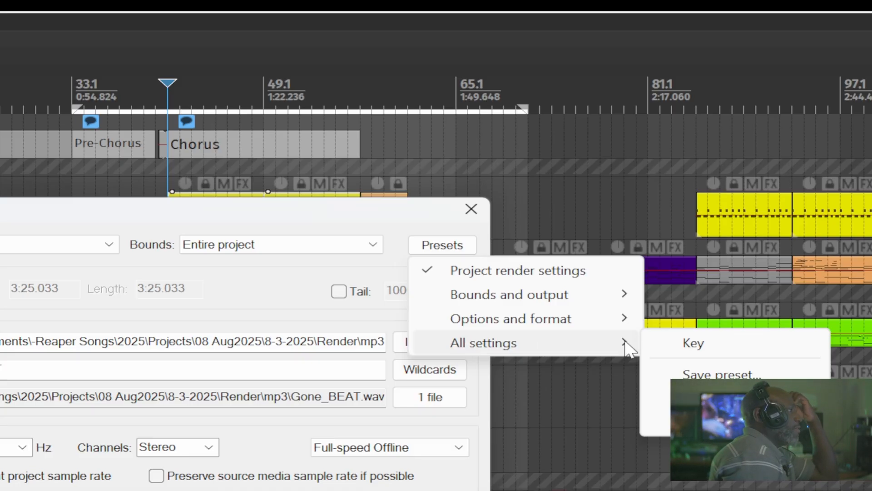
pyautogui.moveTo(541, 323)
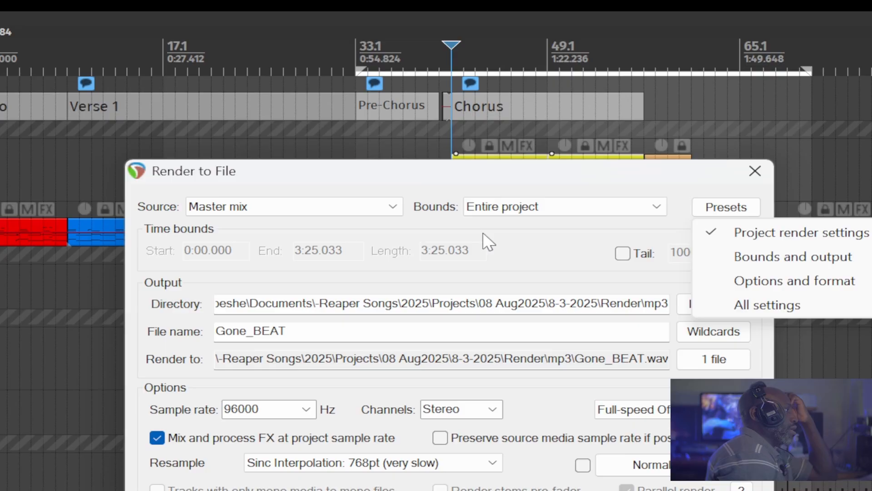
pyautogui.click(485, 235)
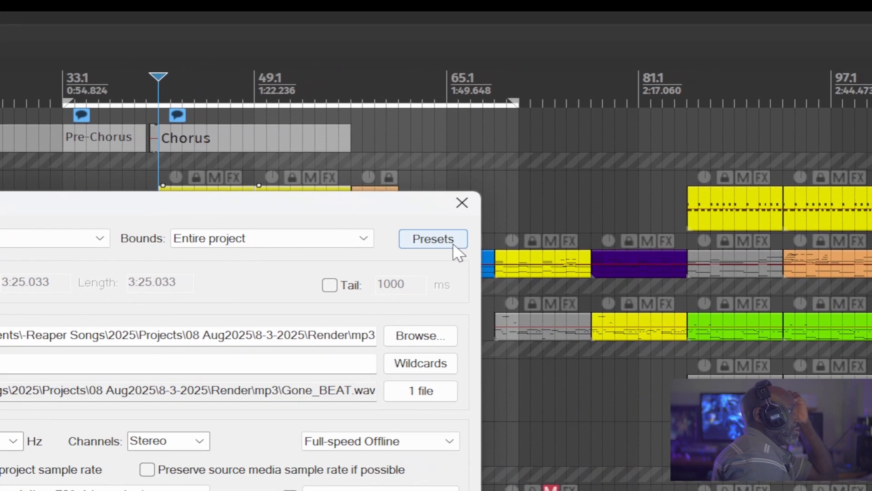
pyautogui.click(440, 244)
pyautogui.moveTo(441, 293)
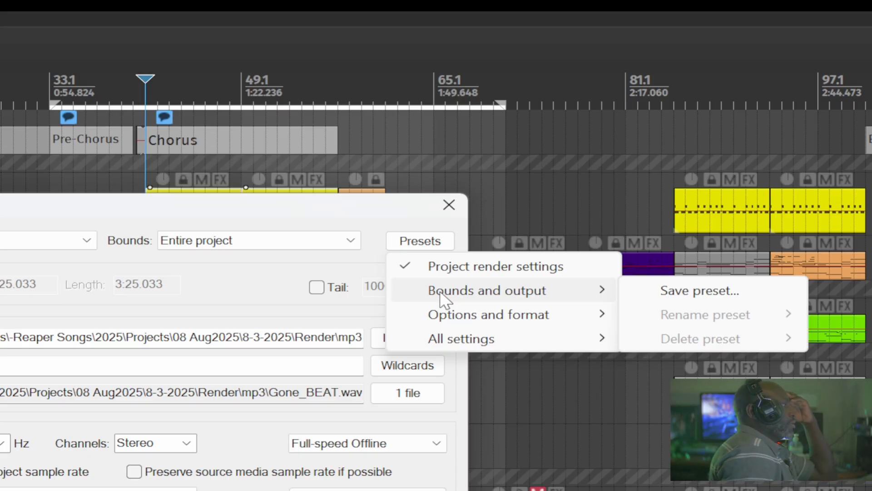
pyautogui.moveTo(440, 318)
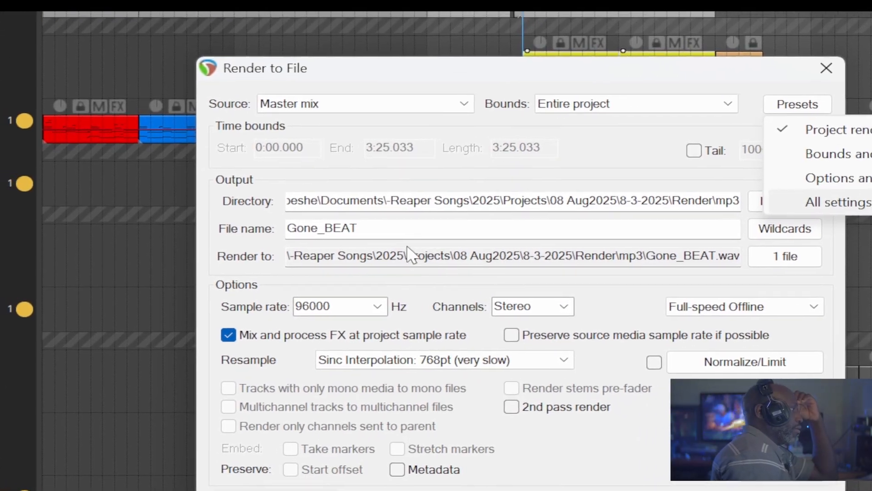
pyautogui.moveTo(841, 203)
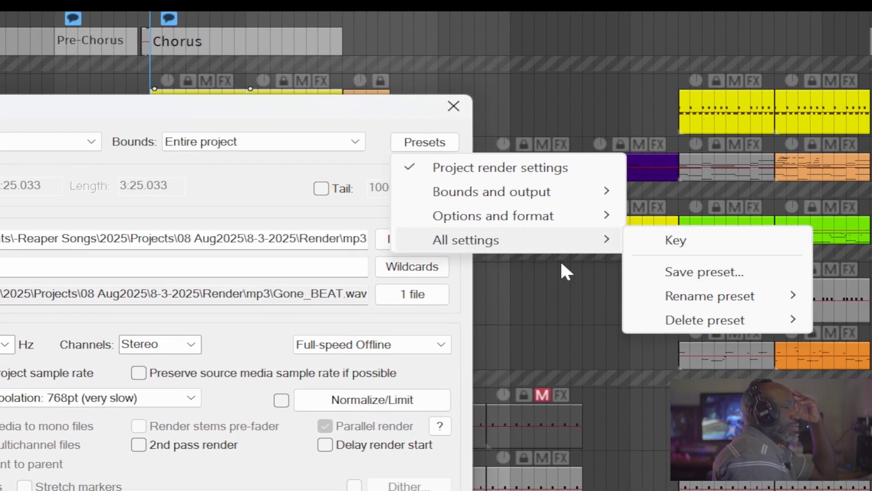
pyautogui.click(230, 187)
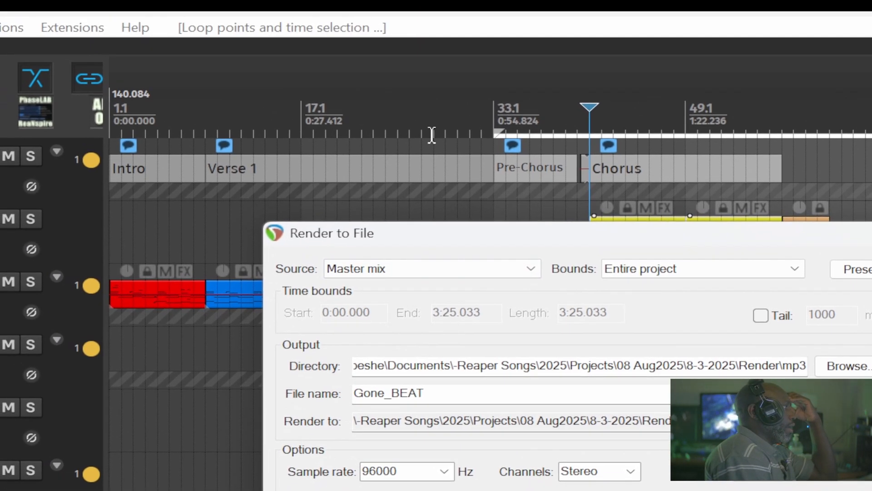
# With the Render to File dialog open, try placing the edit cursor at two points in Verse 1 and moving the dialog.
pyautogui.click(226, 150)
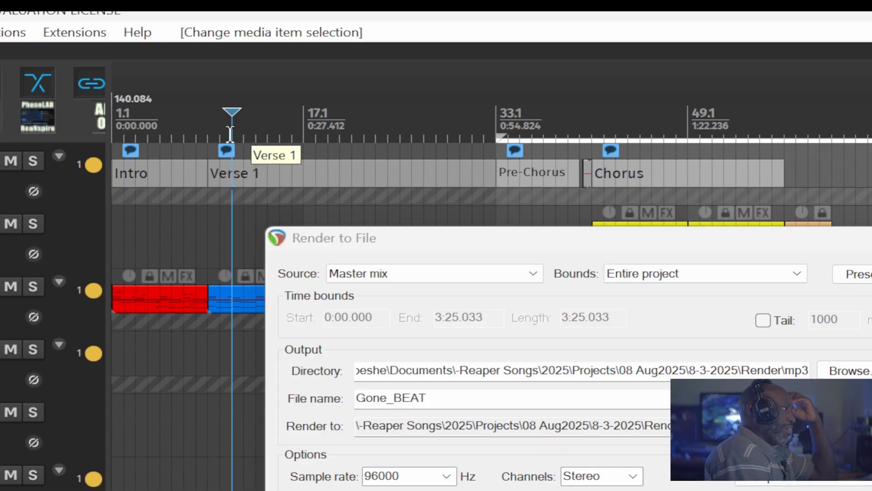
pyautogui.press('space')
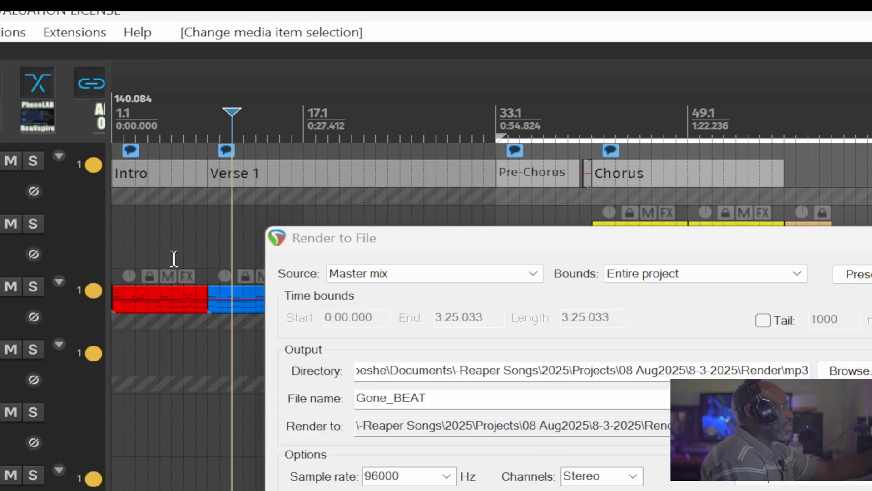
pyautogui.click(405, 132)
pyautogui.moveTo(431, 237); pyautogui.dragTo(687, 237)
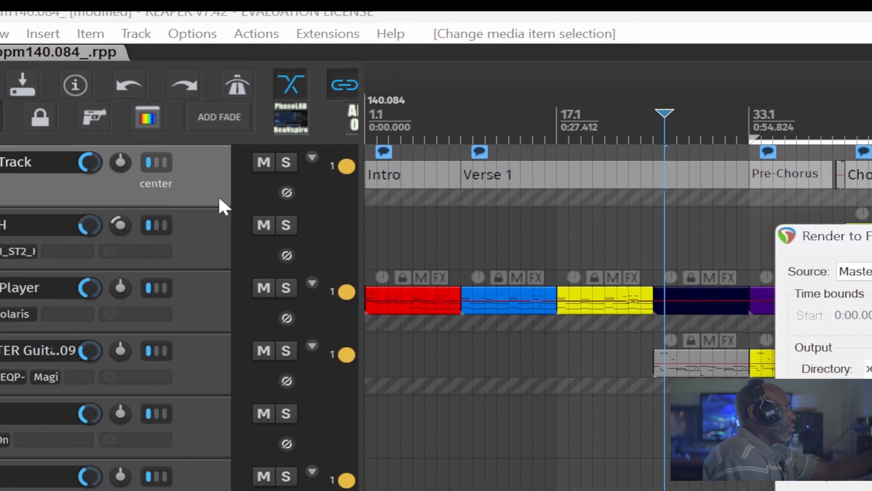
# Select different tracks one after another with the Render to File dialog open, finishing with the iMM HH track.
pyautogui.click(206, 240)
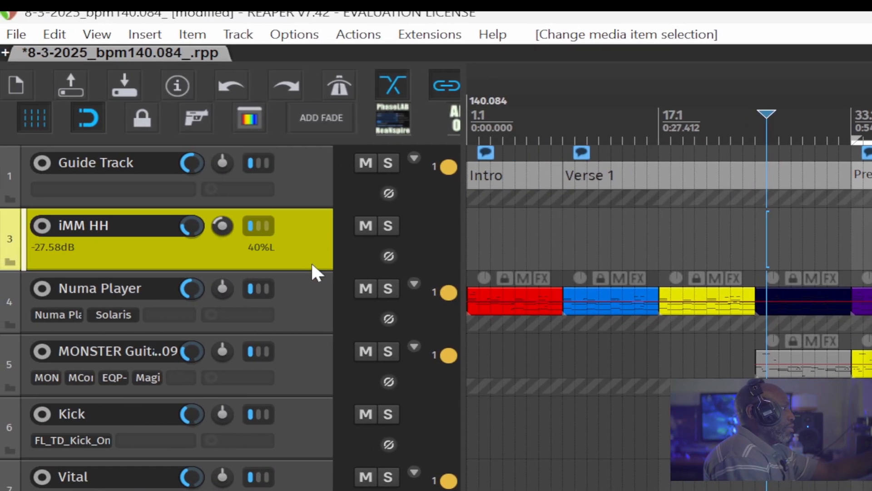
pyautogui.click(207, 298)
pyautogui.click(297, 370)
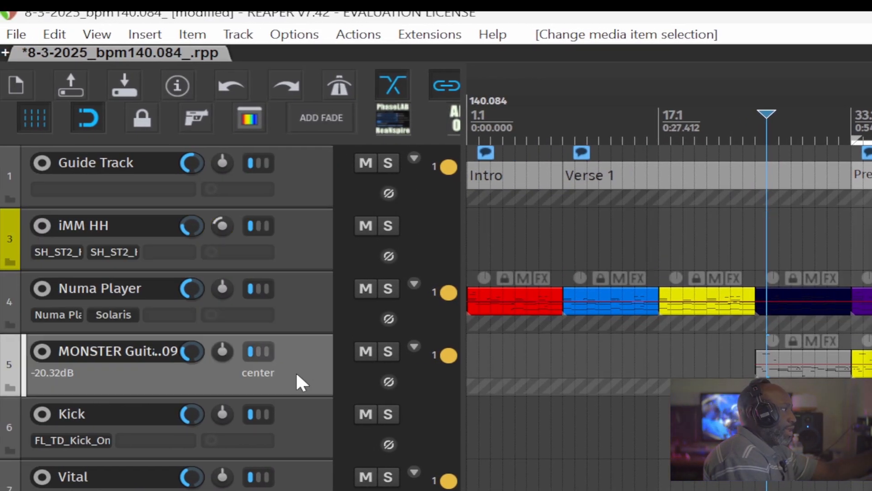
pyautogui.moveTo(527, 241); pyautogui.dragTo(418, 256)
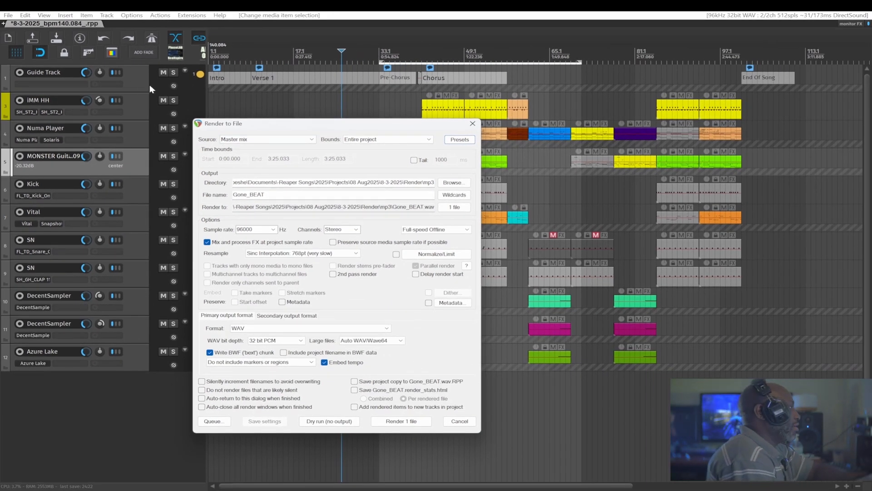
pyautogui.click(143, 100)
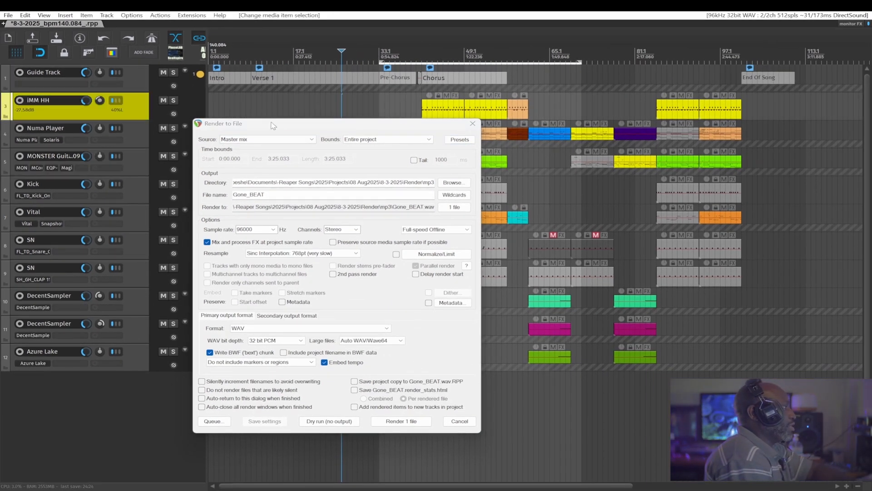
# Reposition the Render to File dialog, place the edit cursor within the Intro, and make a time selection from early Verse 1 to the Pre-Chorus.
pyautogui.moveTo(273, 125); pyautogui.dragTo(347, 131)
pyautogui.click(235, 109)
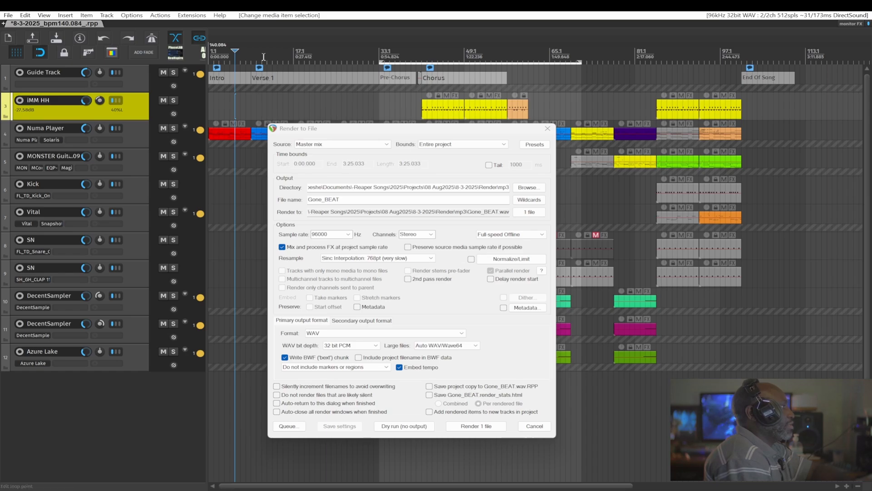
pyautogui.moveTo(262, 58); pyautogui.dragTo(383, 60)
pyautogui.moveTo(323, 131); pyautogui.dragTo(307, 113)
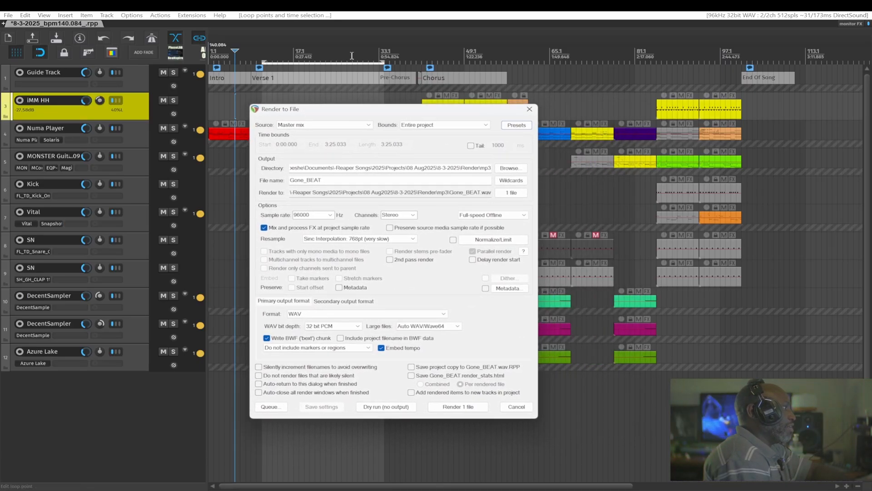
# Redraw the time selection over several timeline ranges while moving the Render to File dialog, ending with a short range around bar 81.
pyautogui.moveTo(354, 59); pyautogui.dragTo(405, 60)
pyautogui.moveTo(380, 112)
pyautogui.mouseDown()
pyautogui.moveTo(398, 115)
pyautogui.moveTo(381, 117)
pyautogui.mouseUp()
pyautogui.moveTo(404, 51); pyautogui.dragTo(507, 51)
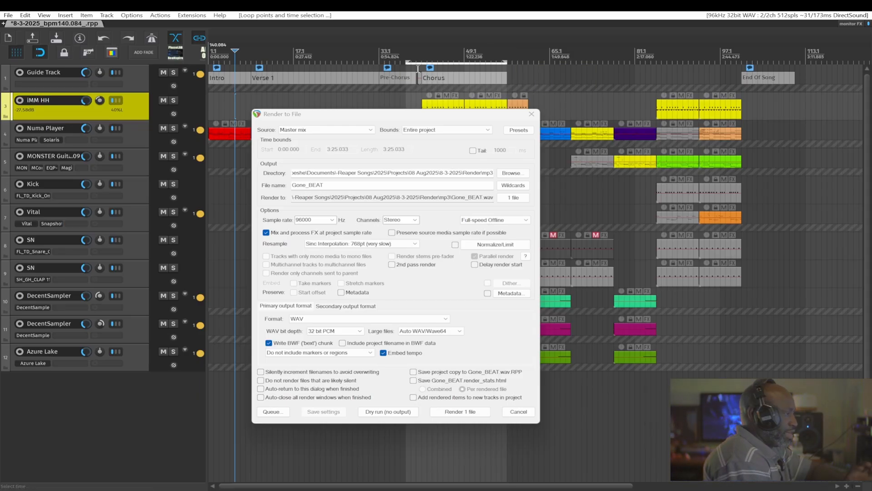
pyautogui.moveTo(364, 59); pyautogui.dragTo(459, 59)
pyautogui.moveTo(389, 118); pyautogui.dragTo(422, 125)
pyautogui.moveTo(501, 58); pyautogui.dragTo(560, 57)
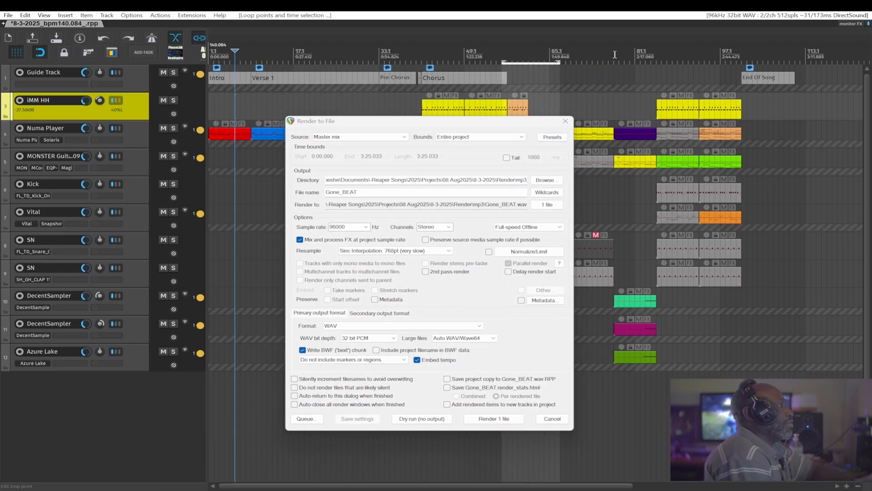
pyautogui.moveTo(615, 55); pyautogui.dragTo(644, 55)
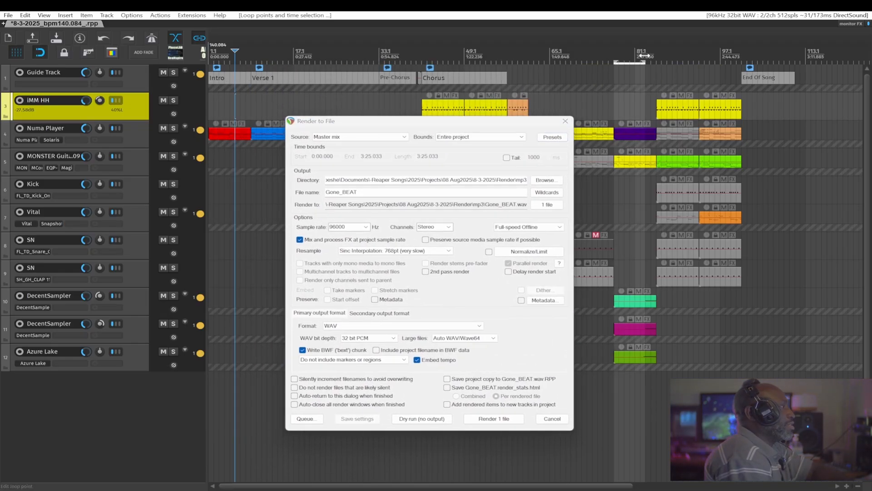
# With the Render to File dialog open, make a time selection from late Verse 1 to just inside the Pre-Chorus.
pyautogui.click(499, 124)
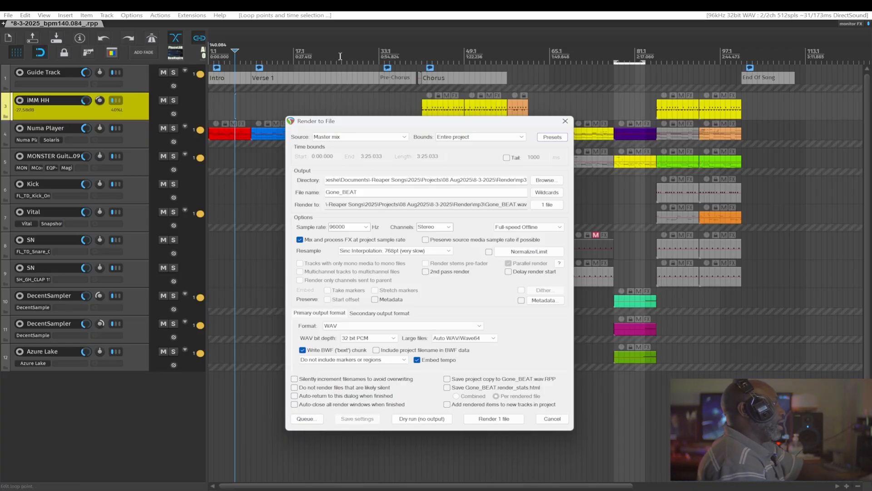
pyautogui.moveTo(342, 55); pyautogui.dragTo(390, 56)
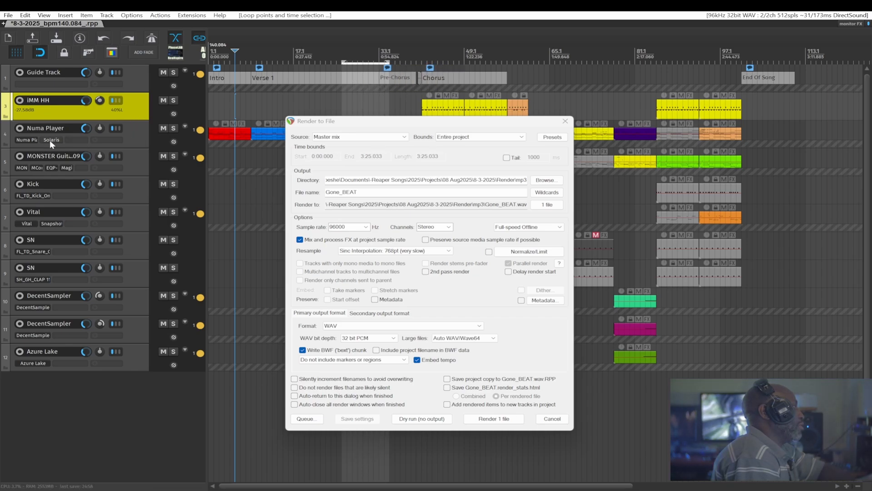
# Enlarge the Numa Player track's height, and open and close its Numa Player plugin window with the Render to File dialog open.
pyautogui.click(132, 138)
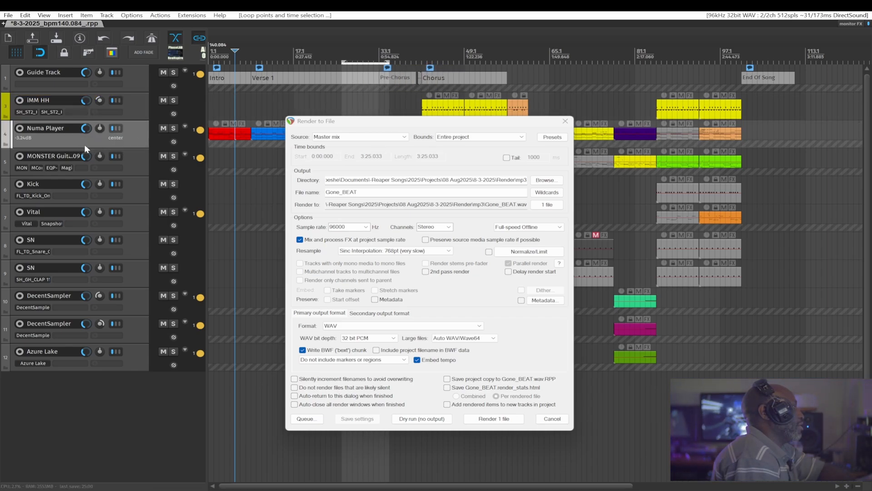
pyautogui.moveTo(70, 148); pyautogui.dragTo(73, 195)
pyautogui.click(52, 160)
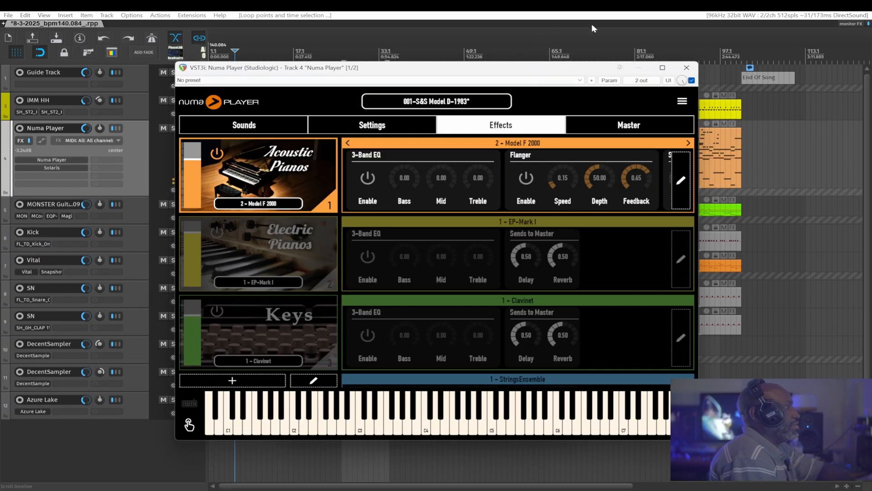
pyautogui.click(687, 67)
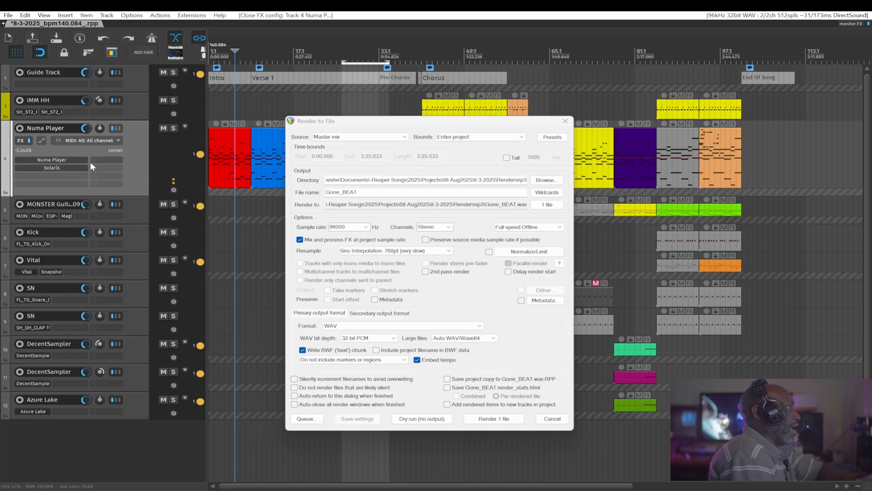
# View the Numa Player track's FX parameter list and the Add FX browser, and close them without adding a plugin.
pyautogui.click(113, 159)
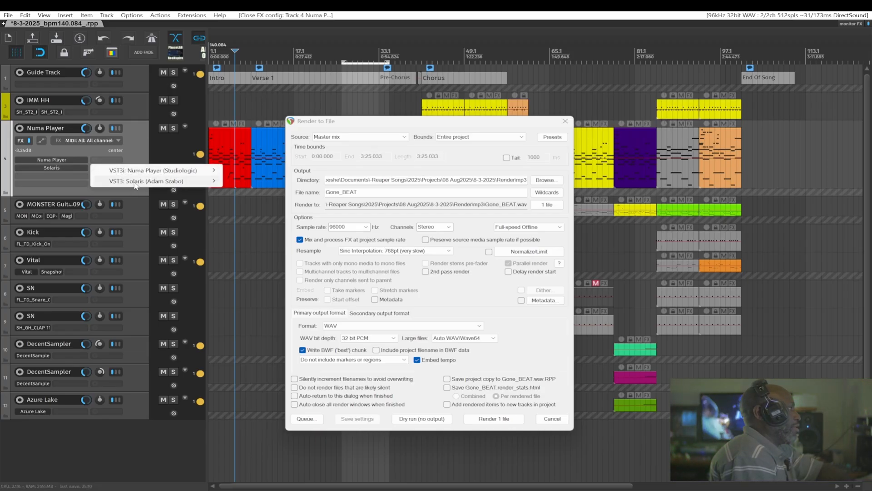
pyautogui.doubleClick(50, 176)
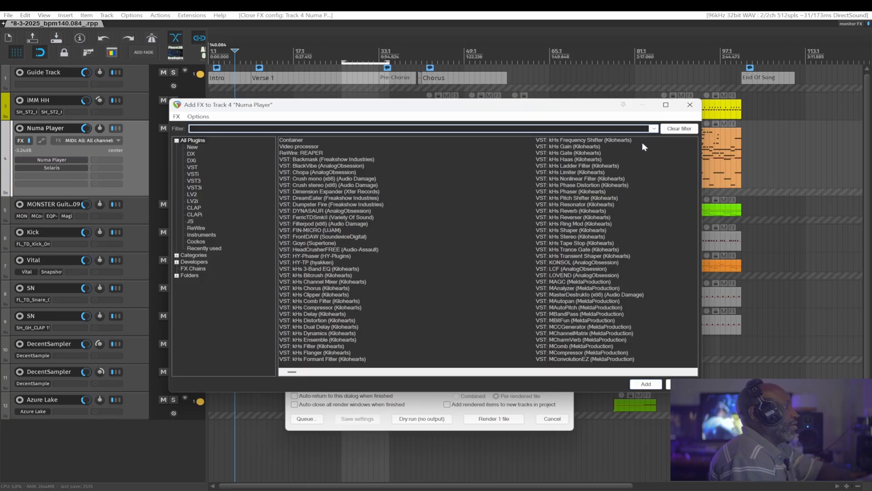
pyautogui.click(691, 106)
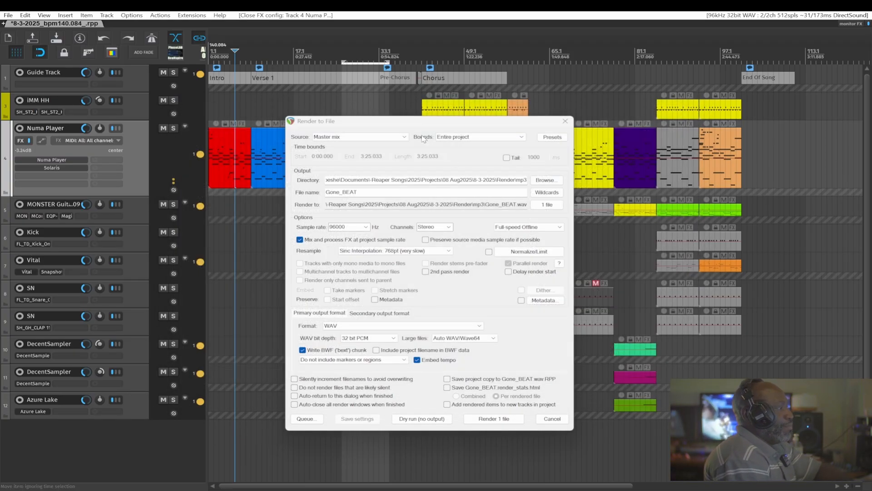
pyautogui.moveTo(426, 121); pyautogui.dragTo(528, 113)
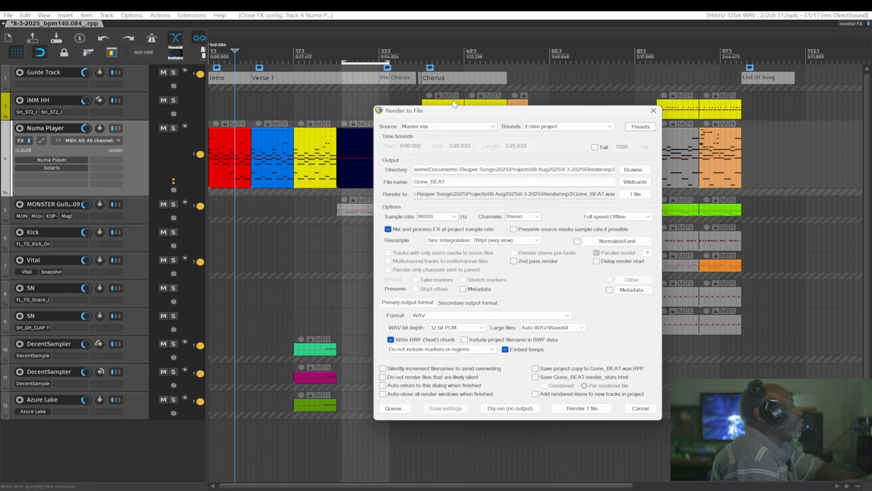
pyautogui.moveTo(460, 114); pyautogui.dragTo(508, 101)
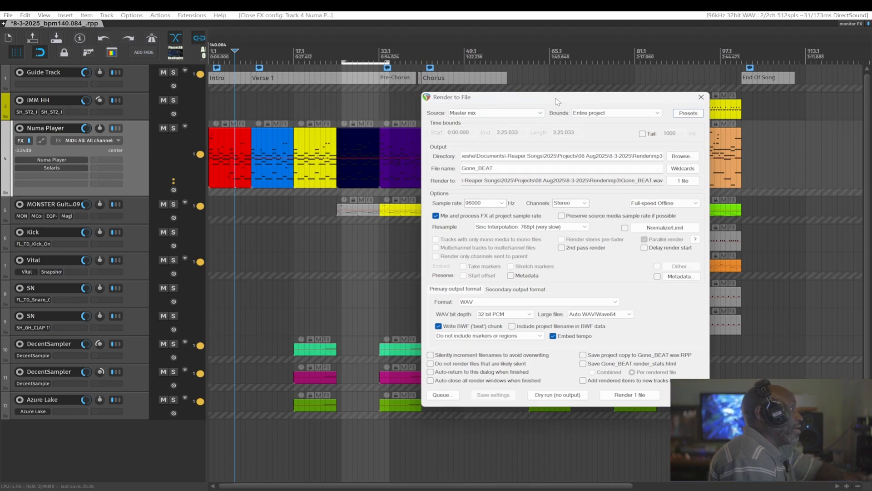
pyautogui.moveTo(558, 101)
pyautogui.mouseDown()
pyautogui.moveTo(613, 110)
pyautogui.moveTo(551, 99)
pyautogui.mouseUp()
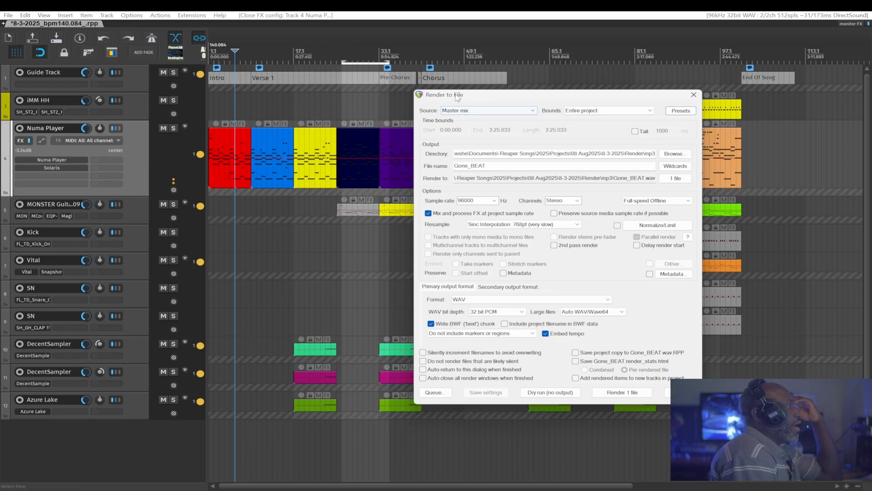
pyautogui.moveTo(458, 97); pyautogui.dragTo(422, 79)
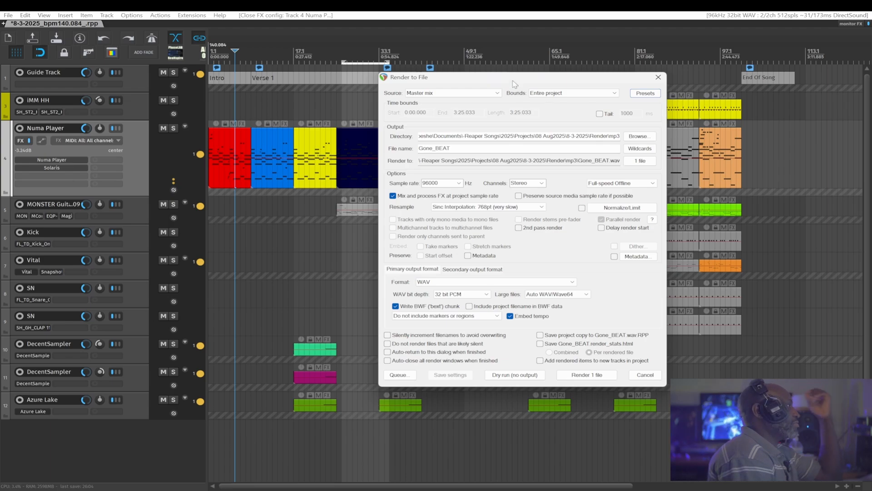
pyautogui.moveTo(514, 86); pyautogui.dragTo(494, 89)
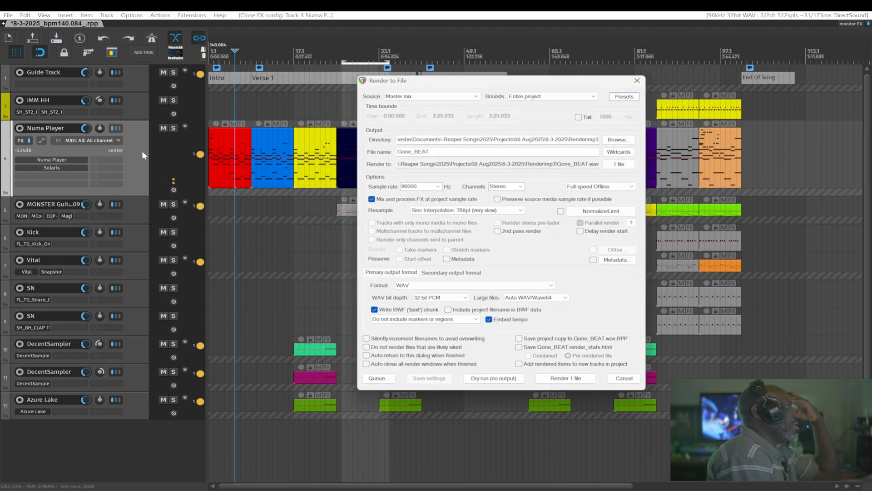
# Mute and unmute the Numa Player track while the Render to File dialog stays open.
pyautogui.click(124, 144)
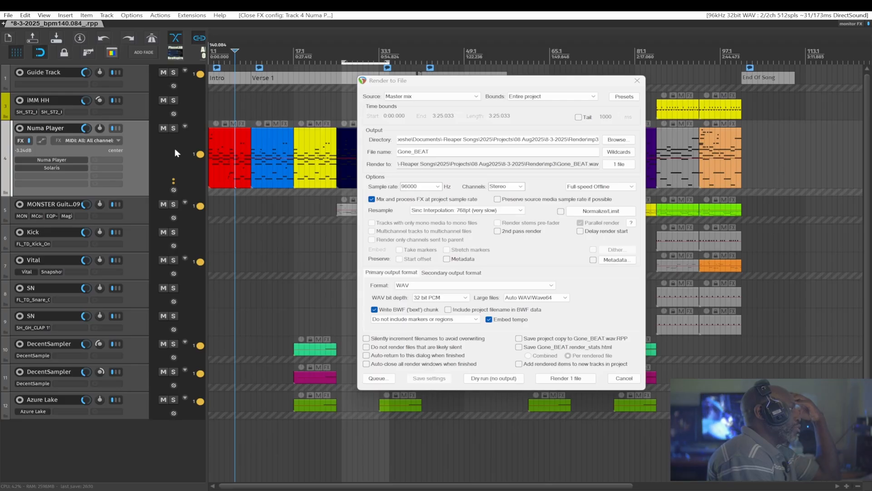
pyautogui.click(163, 129)
pyautogui.click(162, 129)
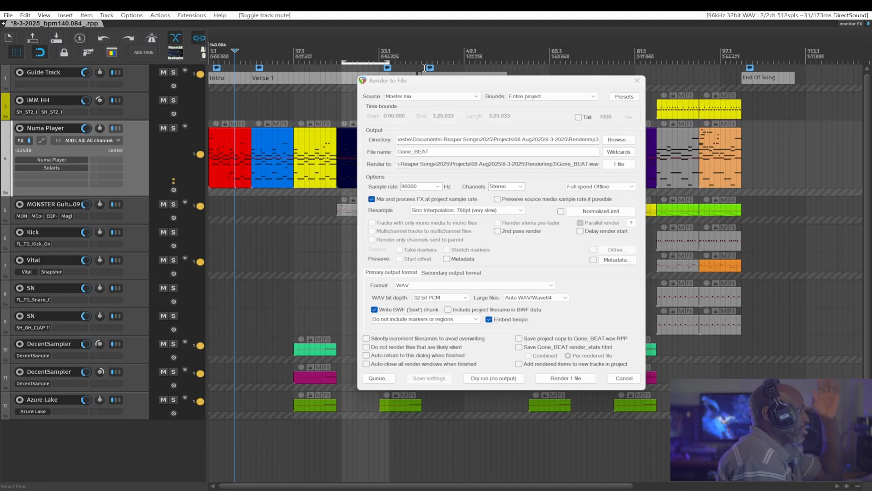
# Reposition the Render to File dialog clear of the early items and marquee-select the first four items on the Numa Player track.
pyautogui.moveTo(428, 86); pyautogui.dragTo(623, 125)
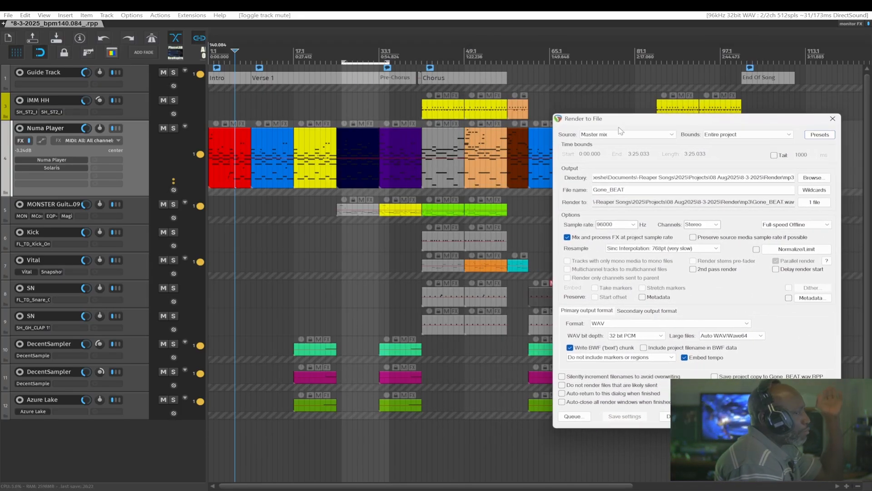
pyautogui.moveTo(623, 122); pyautogui.dragTo(538, 122)
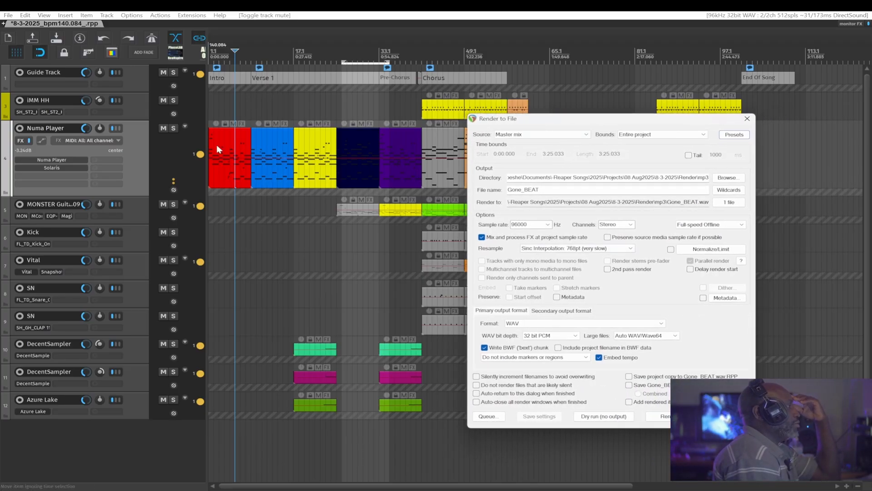
pyautogui.moveTo(523, 119); pyautogui.dragTo(450, 108)
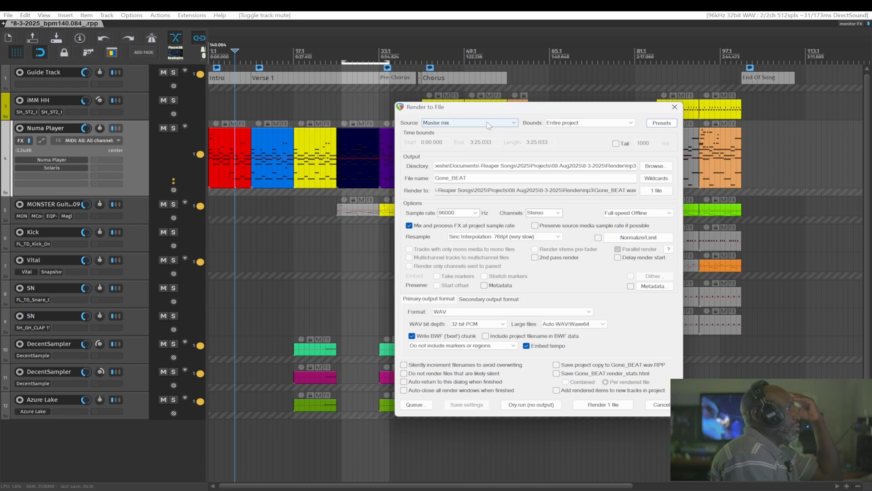
pyautogui.moveTo(501, 109)
pyautogui.mouseDown()
pyautogui.moveTo(474, 104)
pyautogui.moveTo(496, 104)
pyautogui.mouseUp()
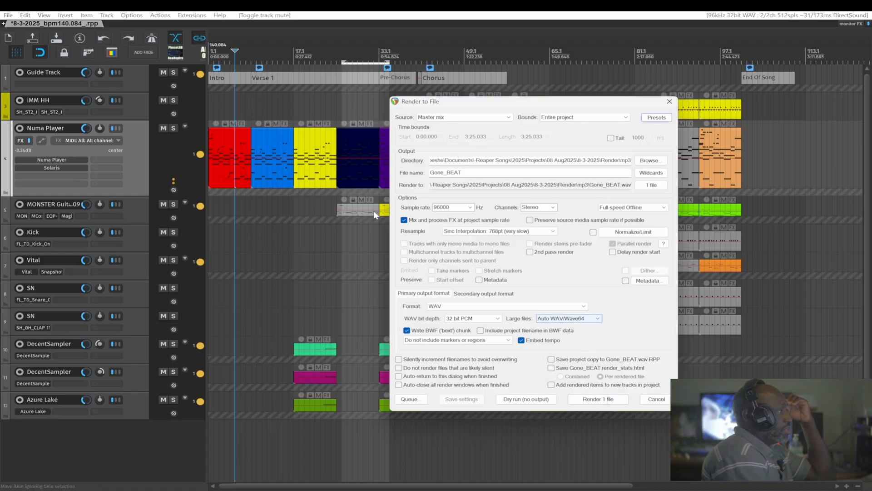
pyautogui.moveTo(233, 152); pyautogui.dragTo(344, 164)
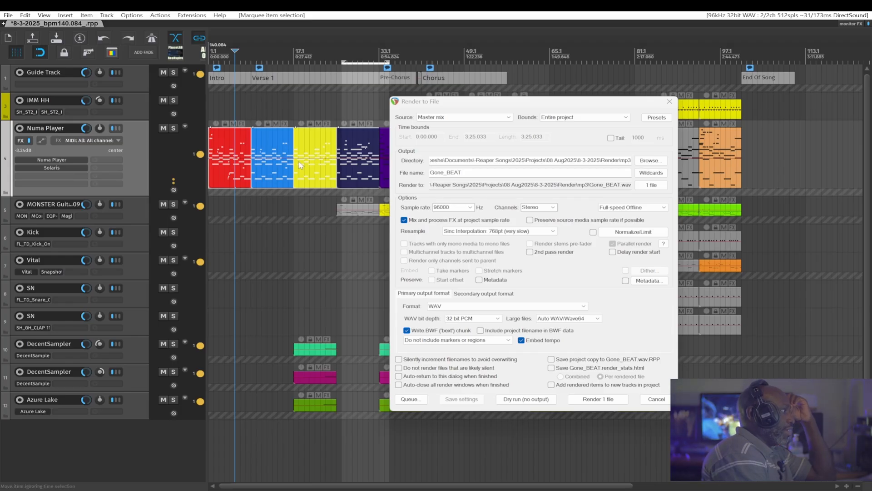
pyautogui.click(616, 398)
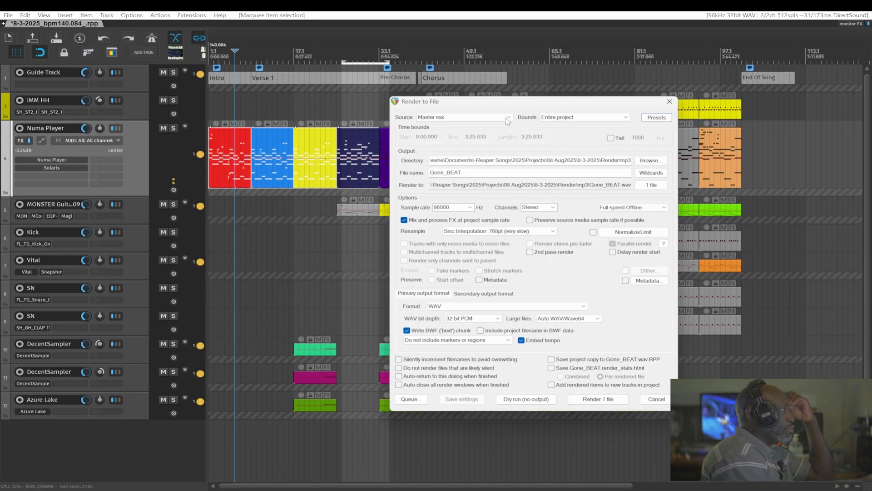
# Redraw the marquee selection on the Numa Player track while moving the Render to File dialog, ending with the first three items selected.
pyautogui.moveTo(509, 109)
pyautogui.mouseDown()
pyautogui.moveTo(411, 119)
pyautogui.moveTo(541, 115)
pyautogui.moveTo(509, 109)
pyautogui.mouseUp()
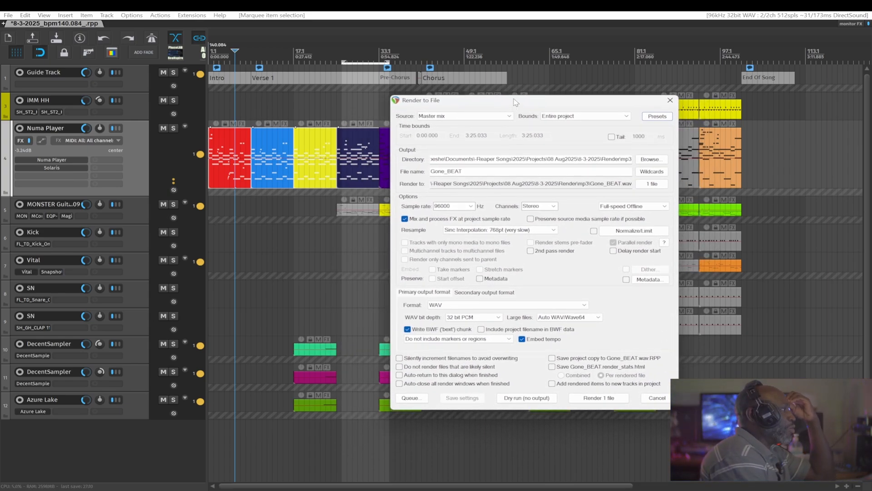
pyautogui.moveTo(516, 102); pyautogui.dragTo(526, 104)
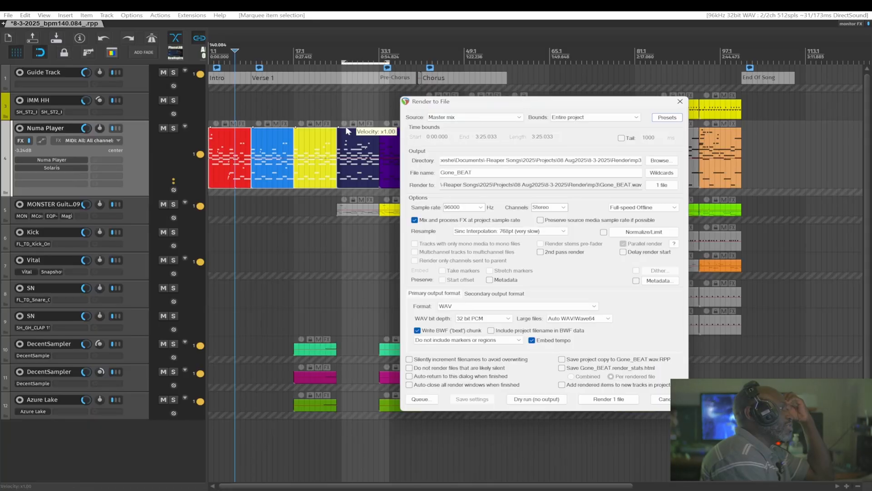
pyautogui.moveTo(237, 110); pyautogui.dragTo(339, 175)
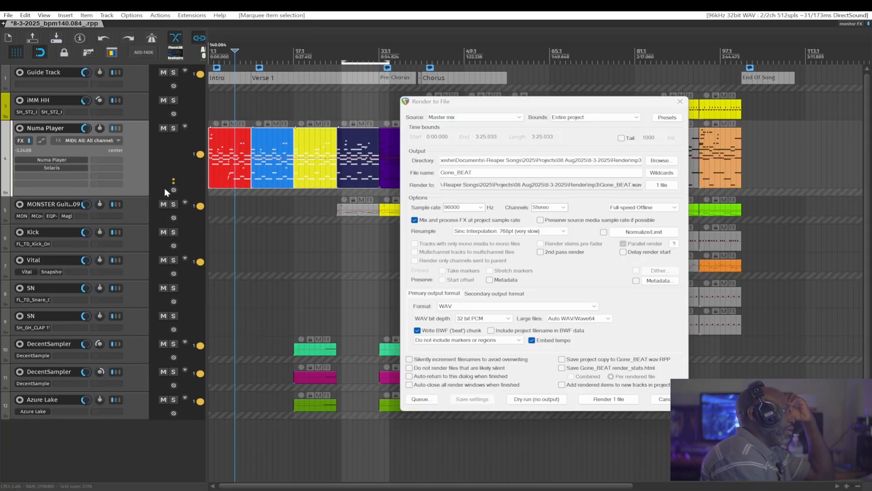
pyautogui.moveTo(456, 107); pyautogui.dragTo(384, 104)
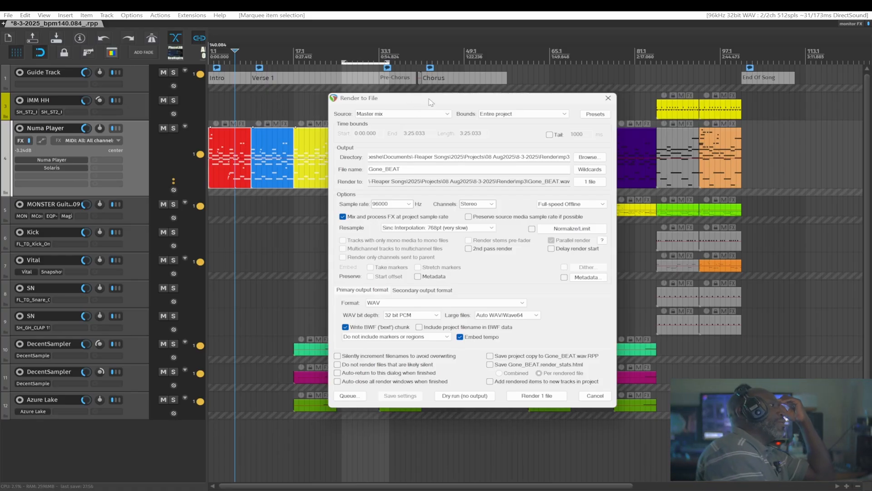
pyautogui.moveTo(430, 102); pyautogui.dragTo(513, 110)
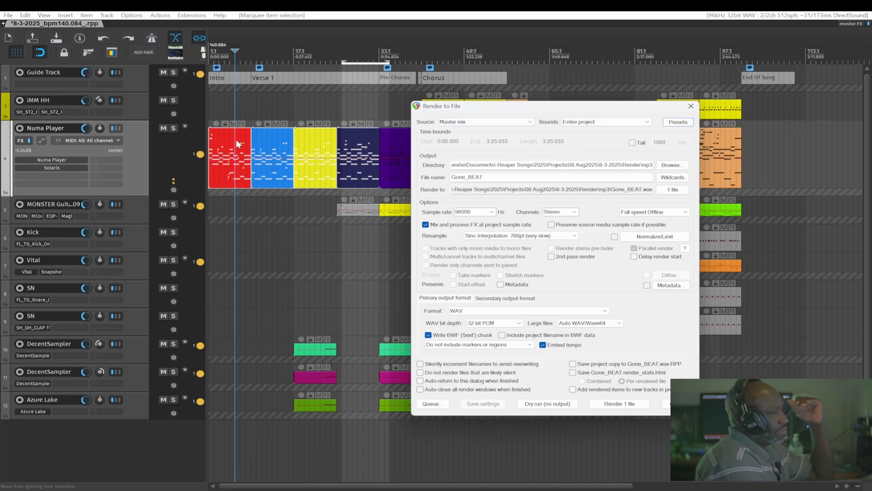
pyautogui.moveTo(236, 140); pyautogui.dragTo(321, 179)
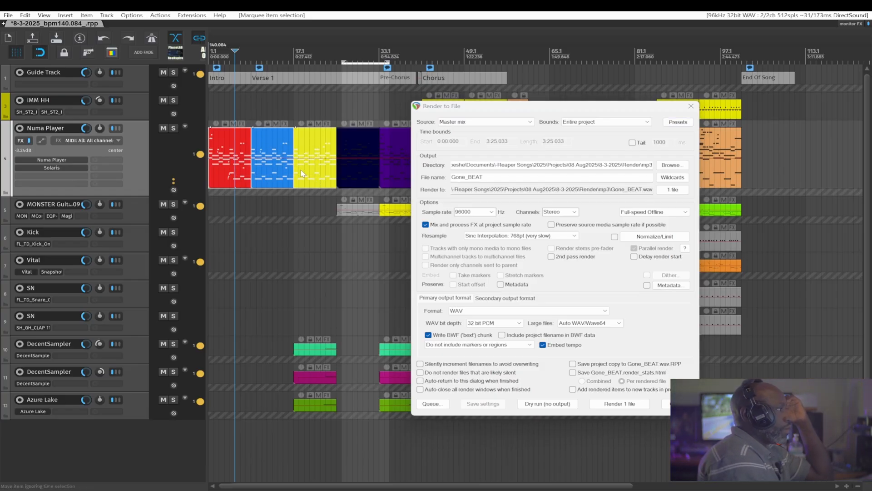